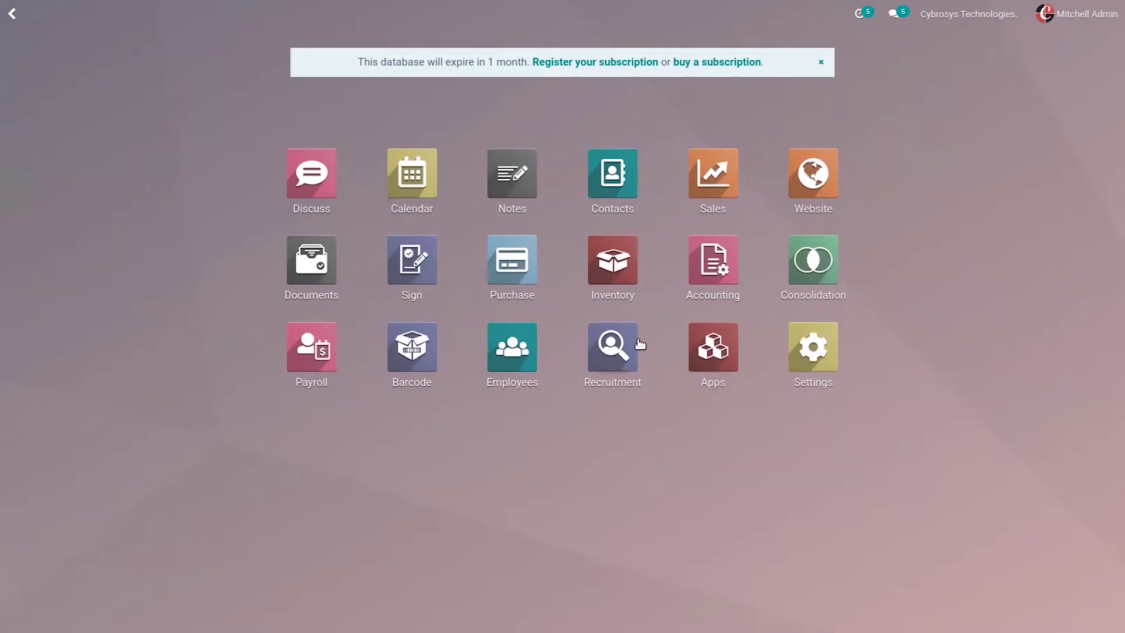
# Step: Search the Apps list for 'switze' to show the Switzerland localization modules
pyautogui.click(713, 347)
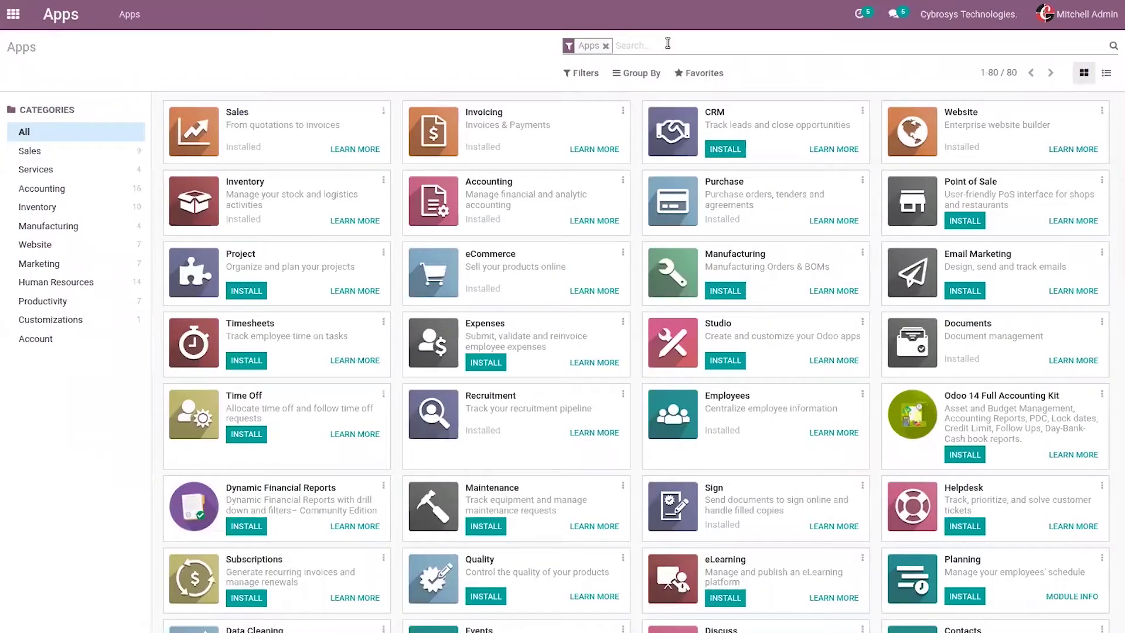
pyautogui.write('switze')
pyautogui.press('Return')
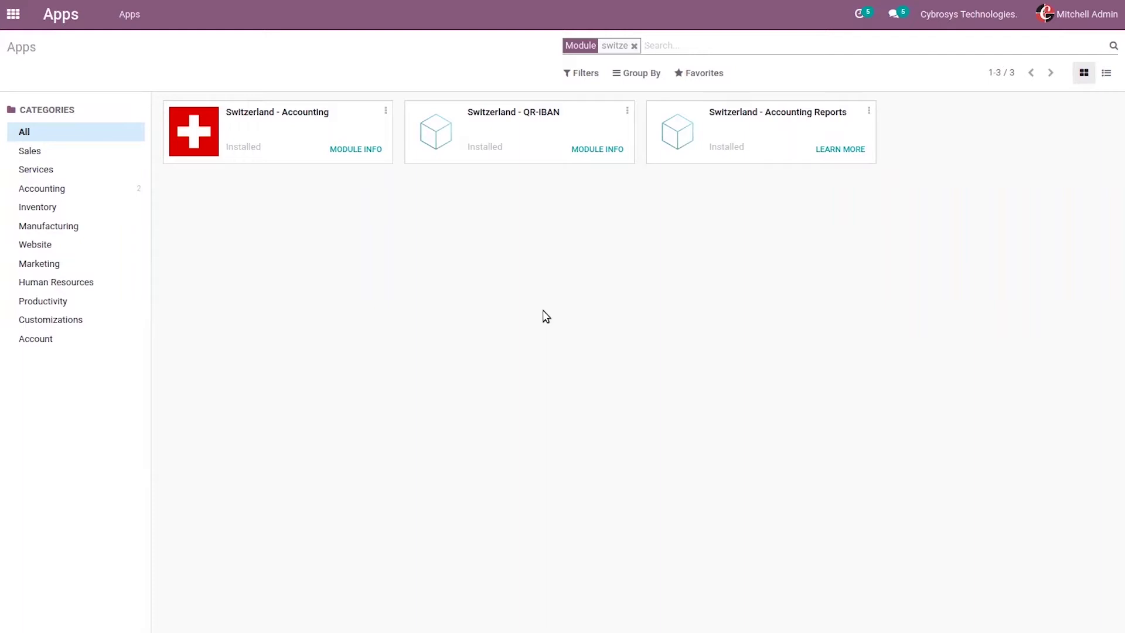
# Step: From Settings, open the Cybrosys Technologies company record and check its Switzerland country
pyautogui.click(7, 11)
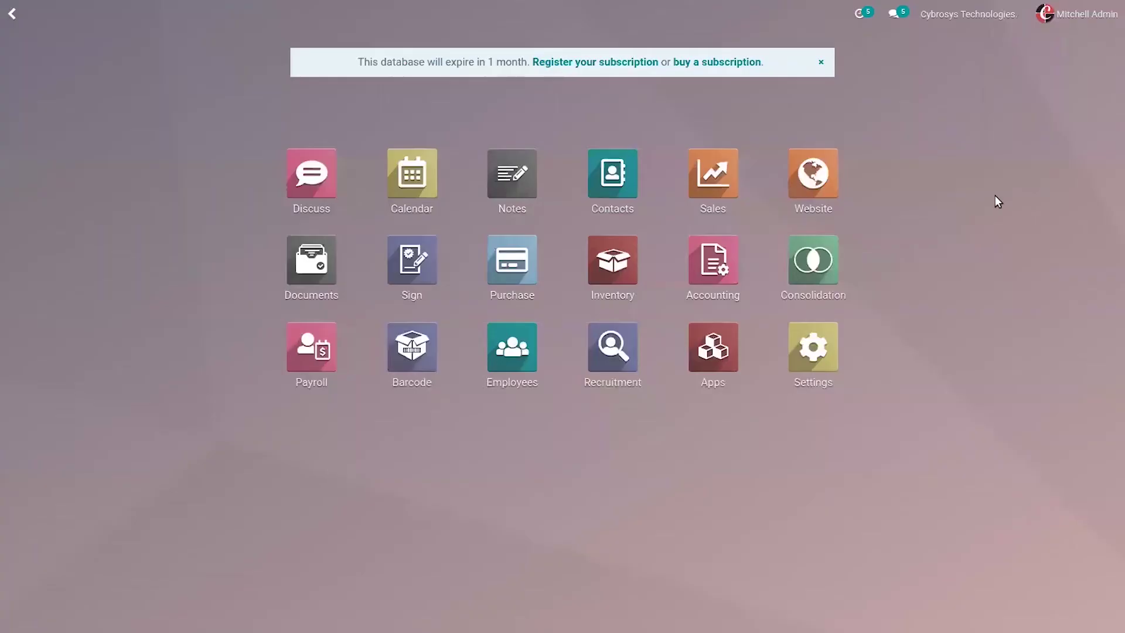
pyautogui.click(807, 342)
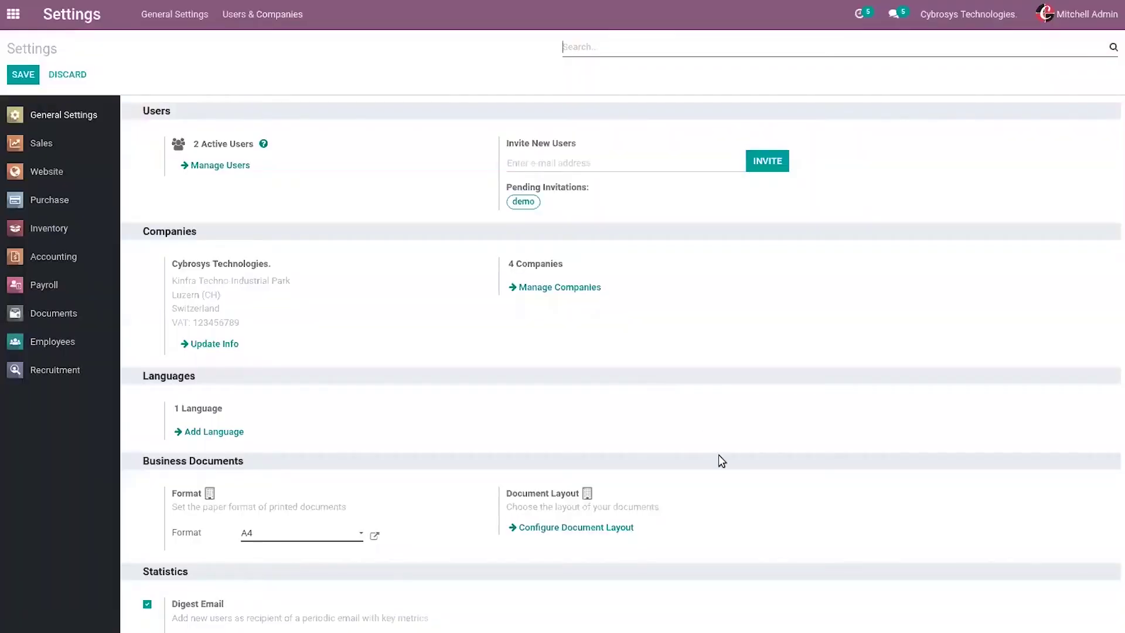
pyautogui.click(539, 289)
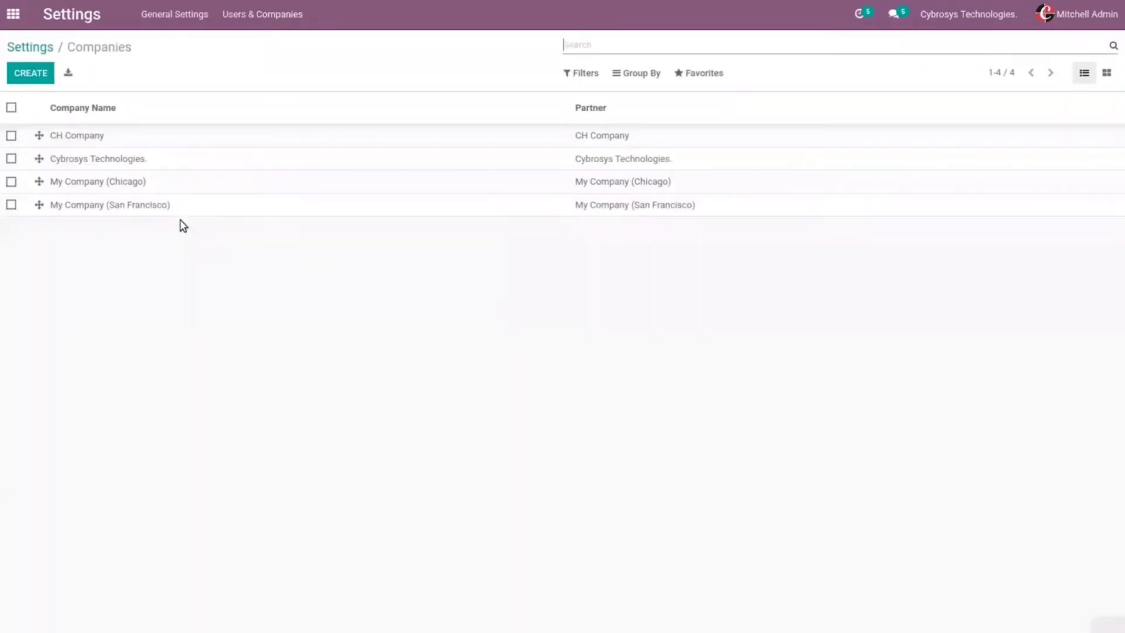
pyautogui.click(75, 161)
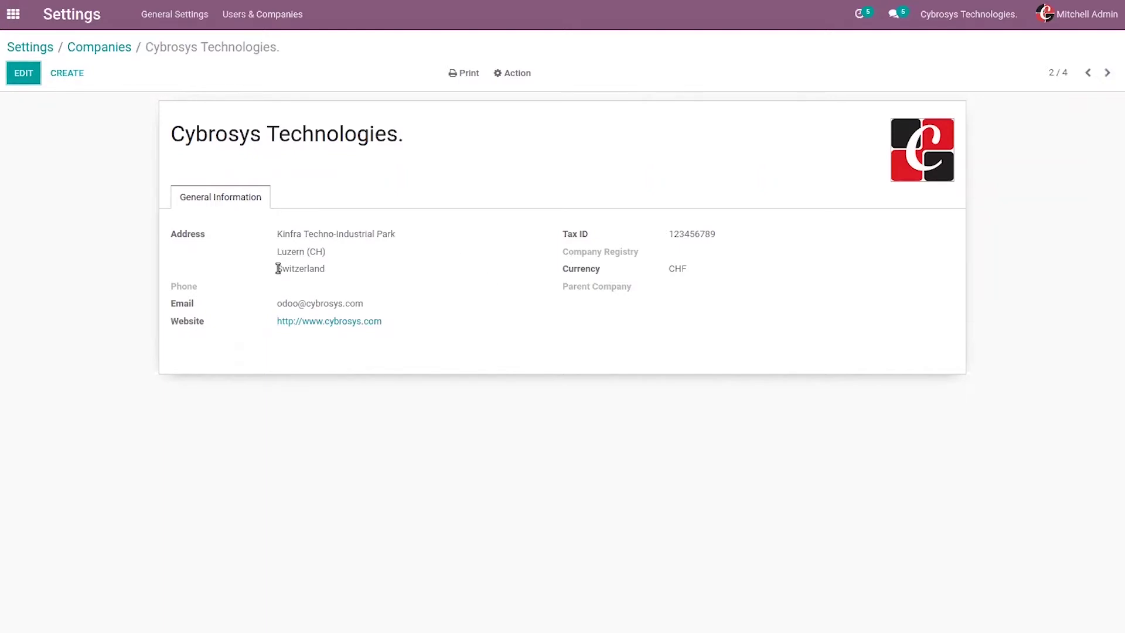
pyautogui.moveTo(278, 268); pyautogui.dragTo(363, 266)
pyautogui.click(364, 266)
# Step: Go back to the companies list, glance at the company switcher, and return home
pyautogui.click(104, 48)
pyautogui.moveTo(1116, 38)
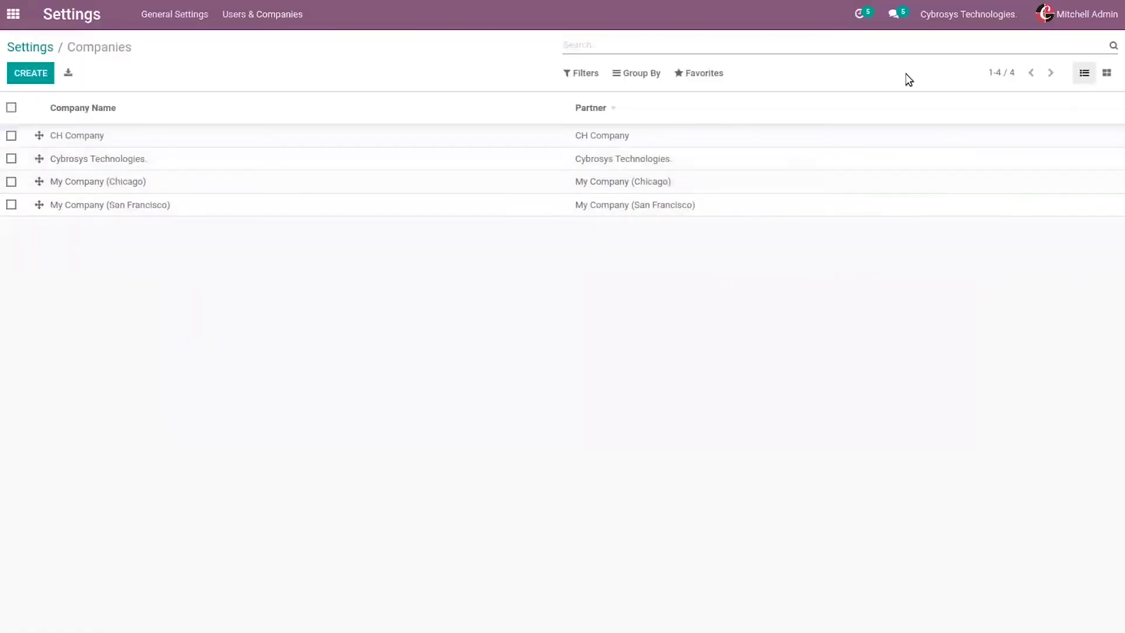
pyautogui.click(956, 22)
pyautogui.click(633, 339)
pyautogui.click(8, 28)
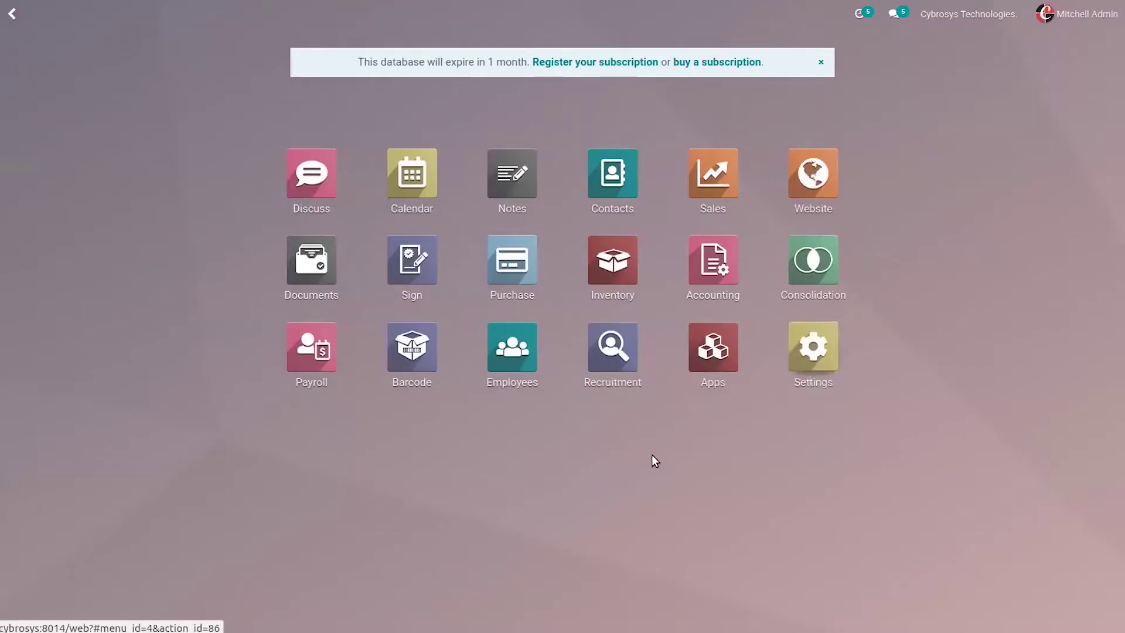
# Step: Check Accounting settings: Plan comptable 2015 (Suisse) localization package and 7.7% default taxes
pyautogui.click(720, 255)
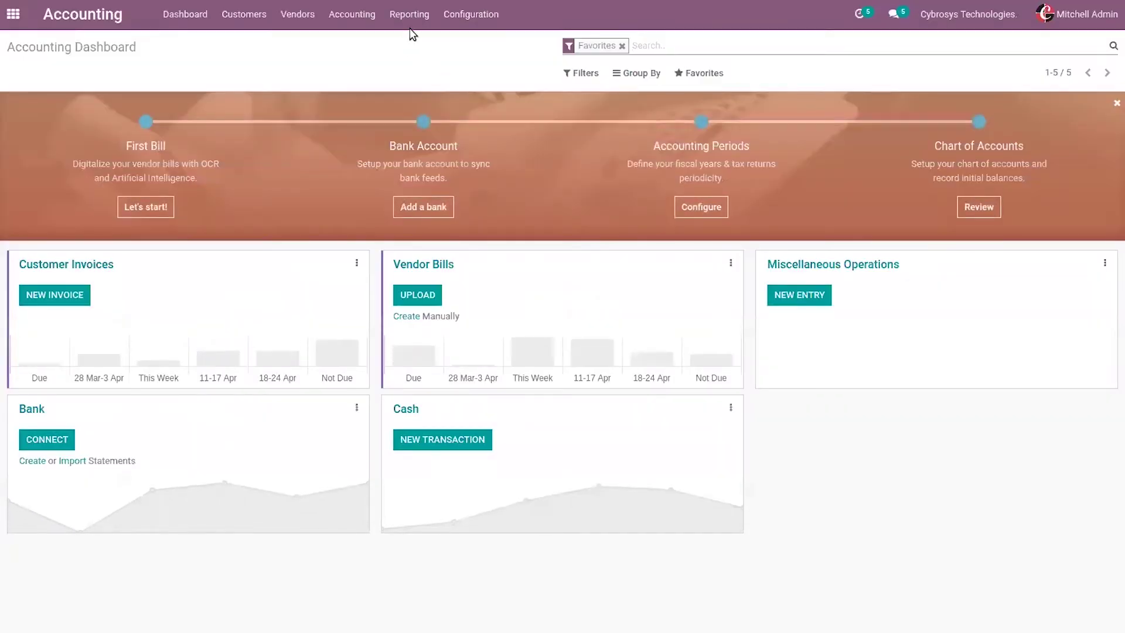
pyautogui.click(452, 13)
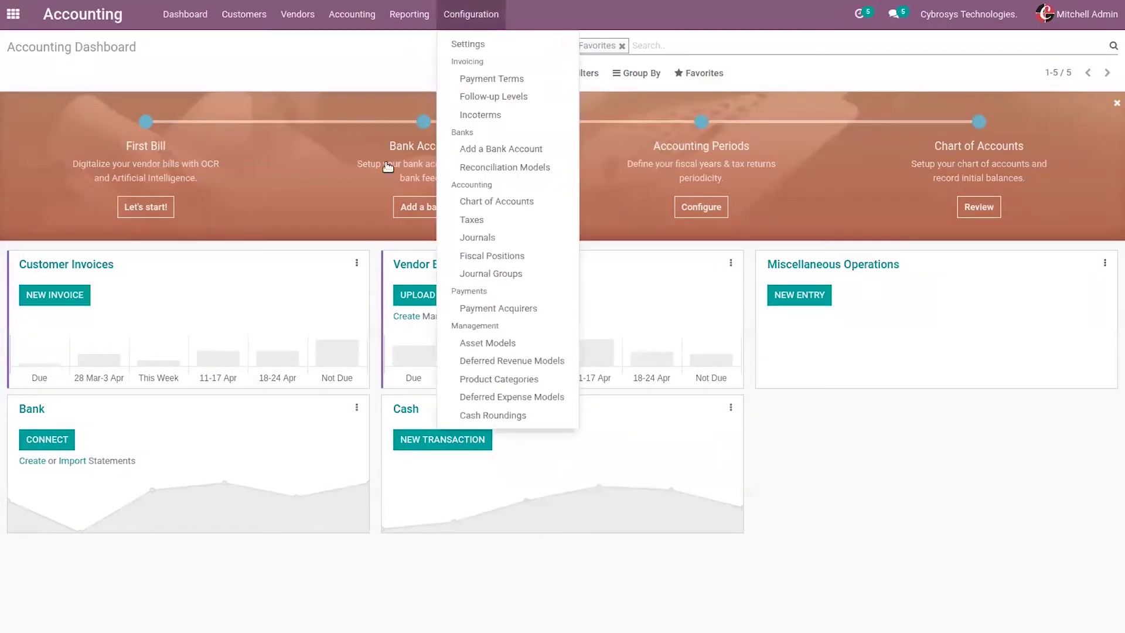
pyautogui.click(468, 44)
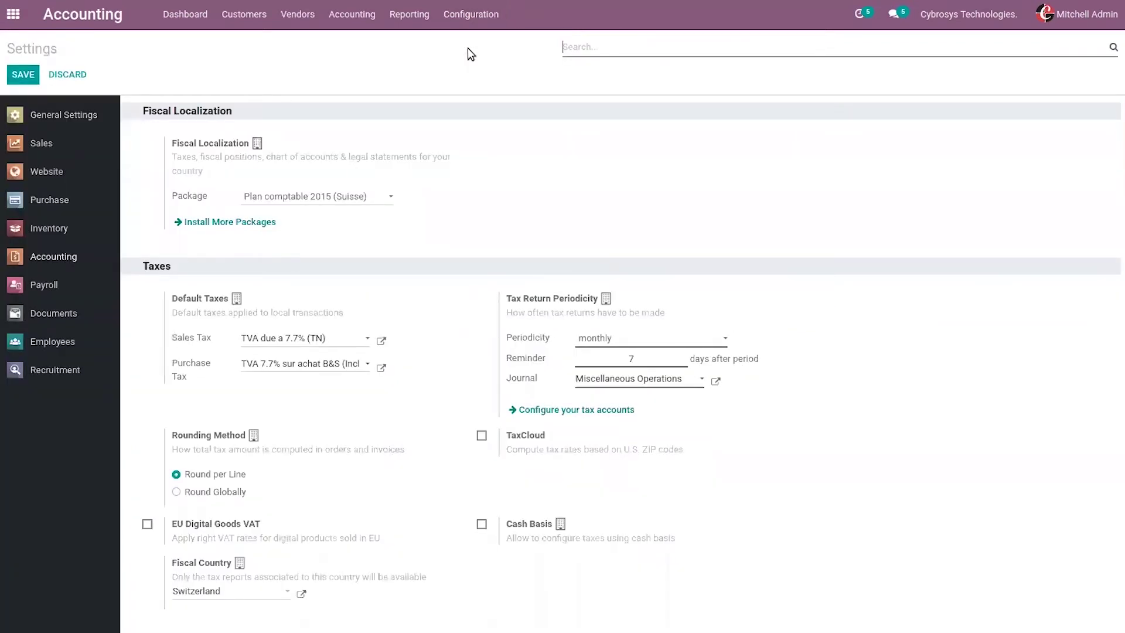
pyautogui.click(272, 202)
pyautogui.click(207, 164)
pyautogui.moveTo(463, 5)
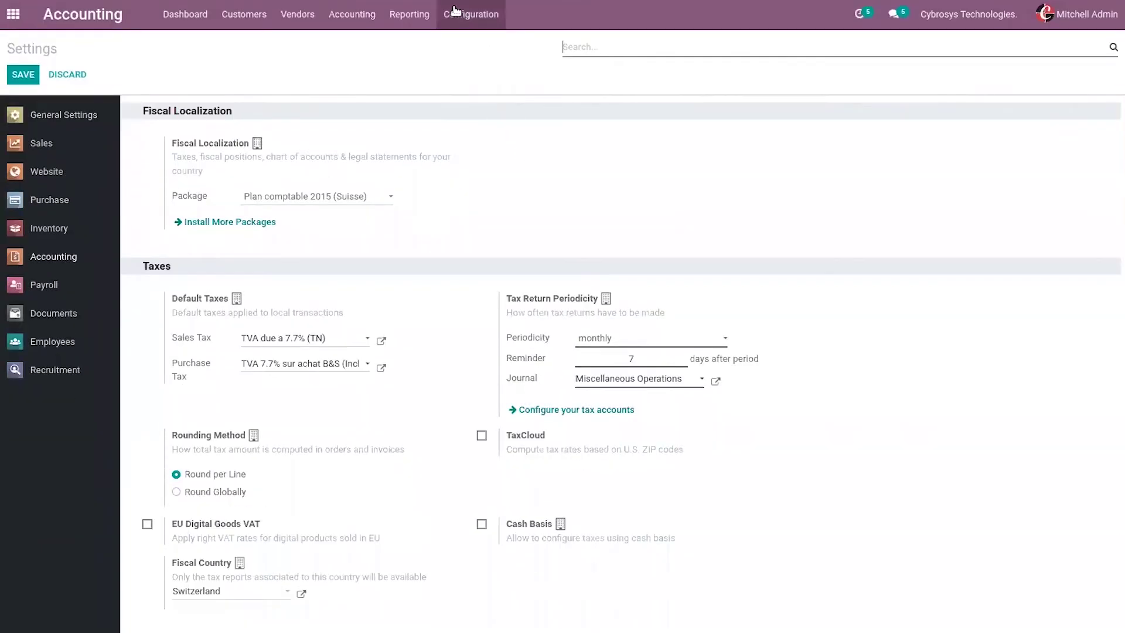
pyautogui.click(456, 11)
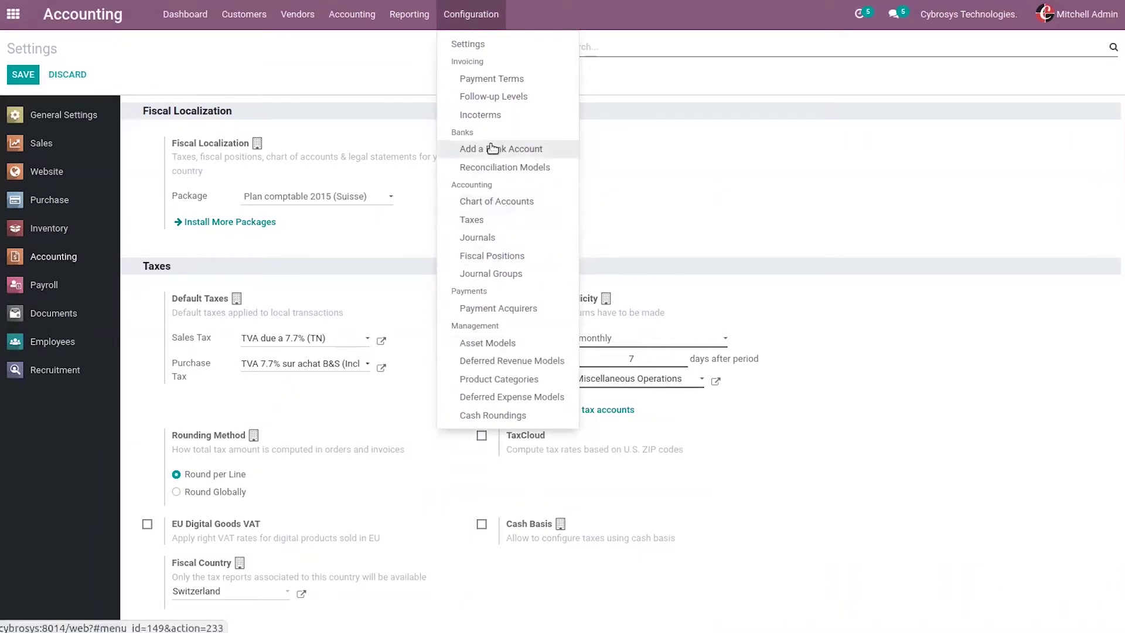
# Step: Start a new bank account, enter its account number, and pick BNP Paribas (GEBABEBB) as bank
pyautogui.click(525, 149)
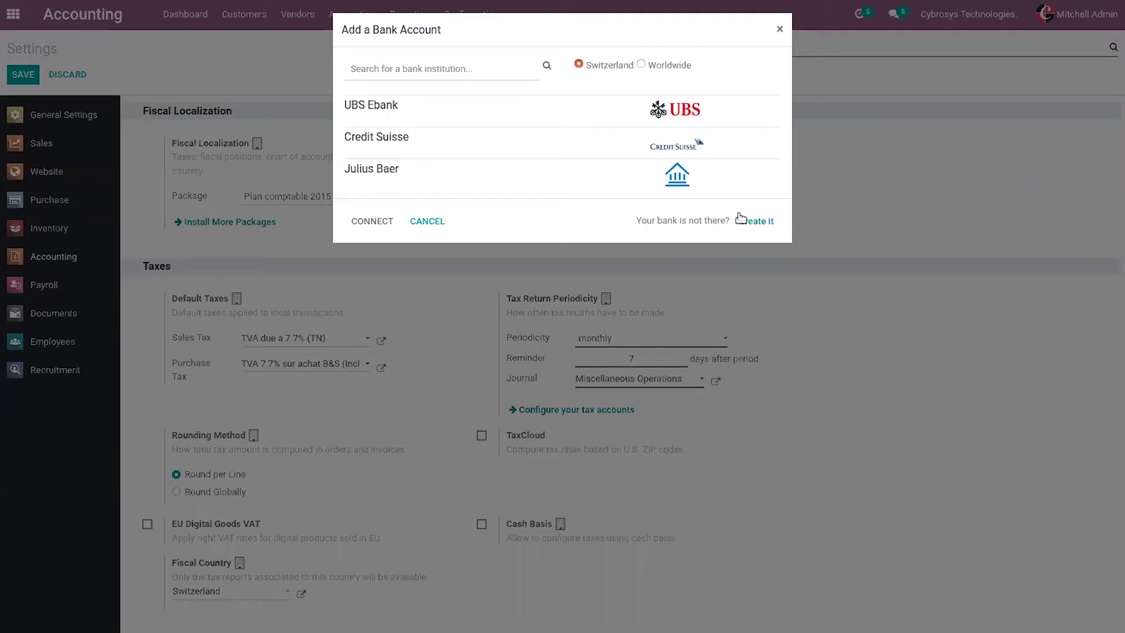
pyautogui.click(768, 220)
pyautogui.click(497, 110)
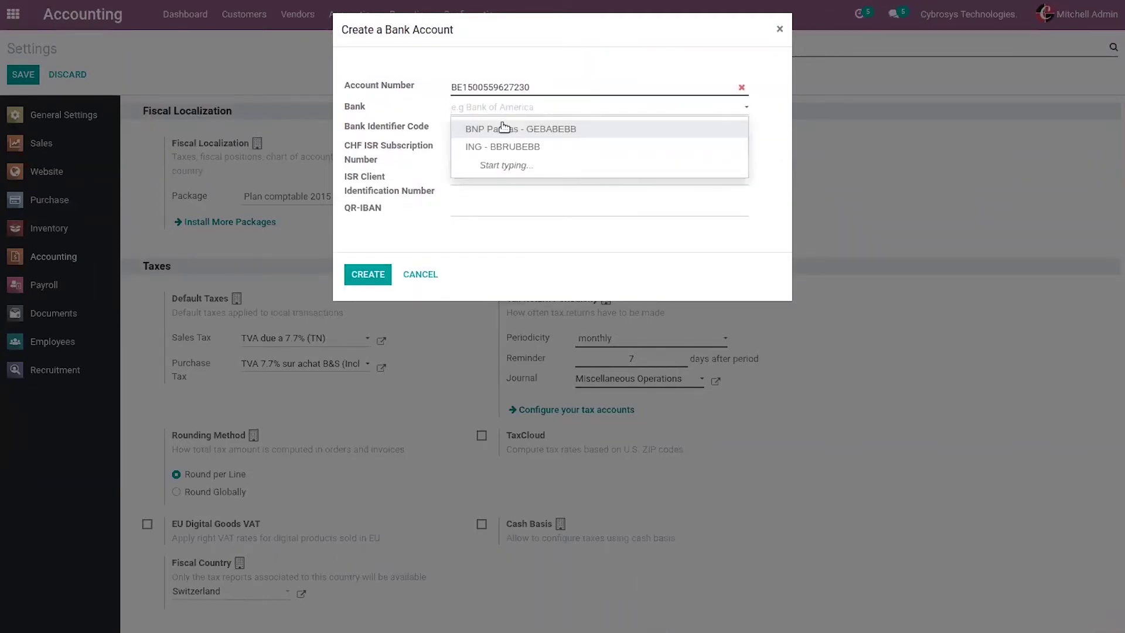
pyautogui.click(504, 130)
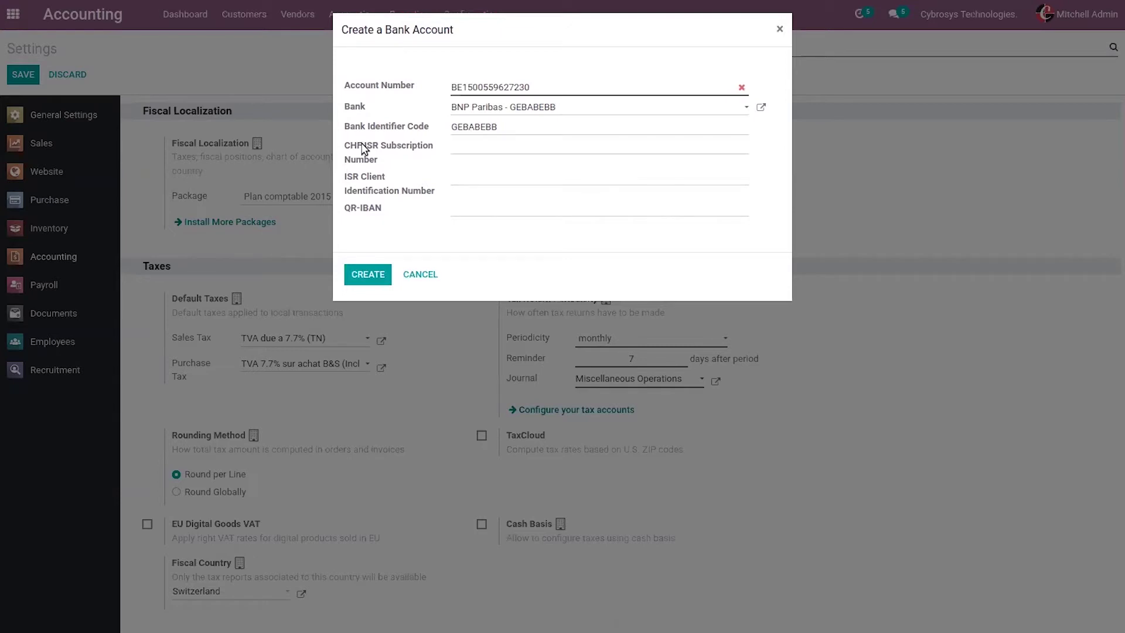
pyautogui.moveTo(366, 145)
# Step: Discard the bank account form, glance at Customer Invoices, then open the Sales quotations list
pyautogui.moveTo(388, 193)
pyautogui.click(767, 35)
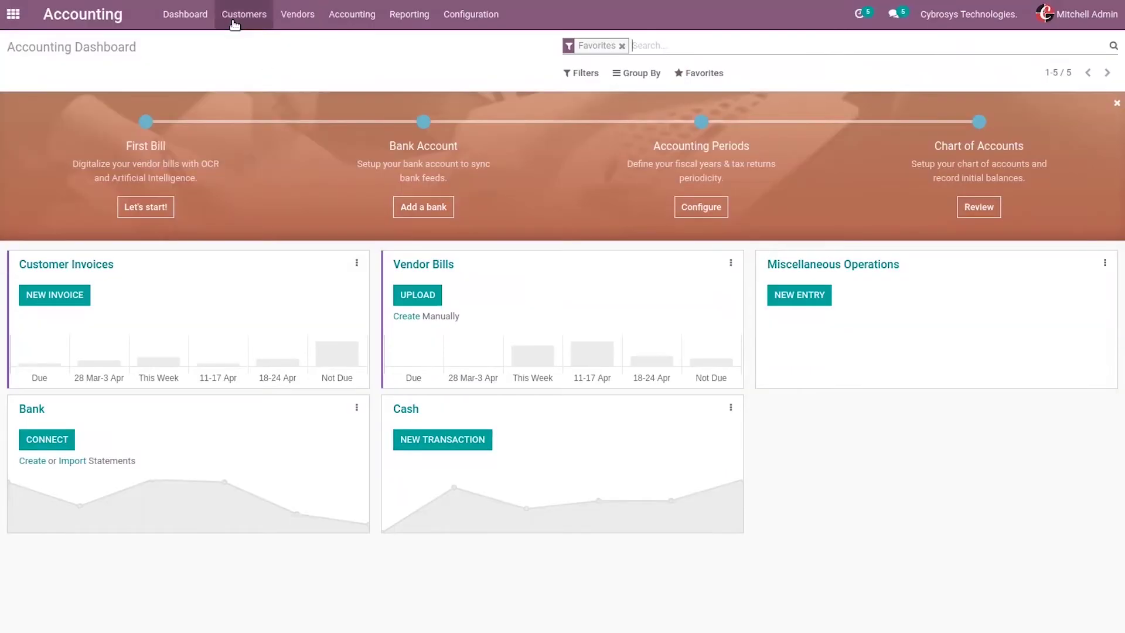
pyautogui.click(234, 25)
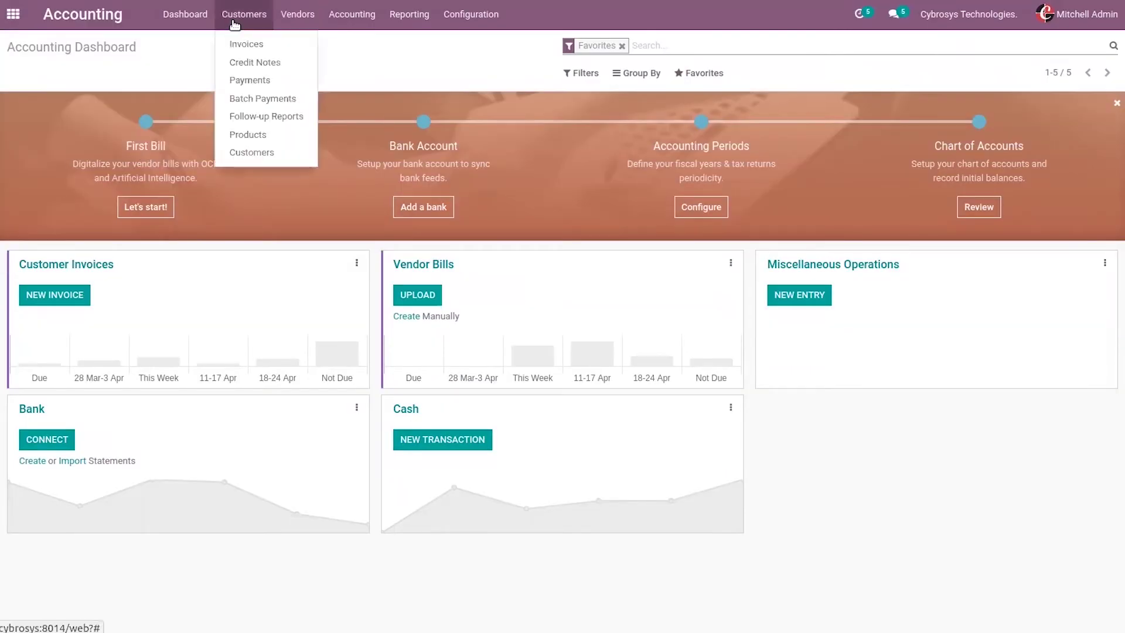
pyautogui.click(259, 46)
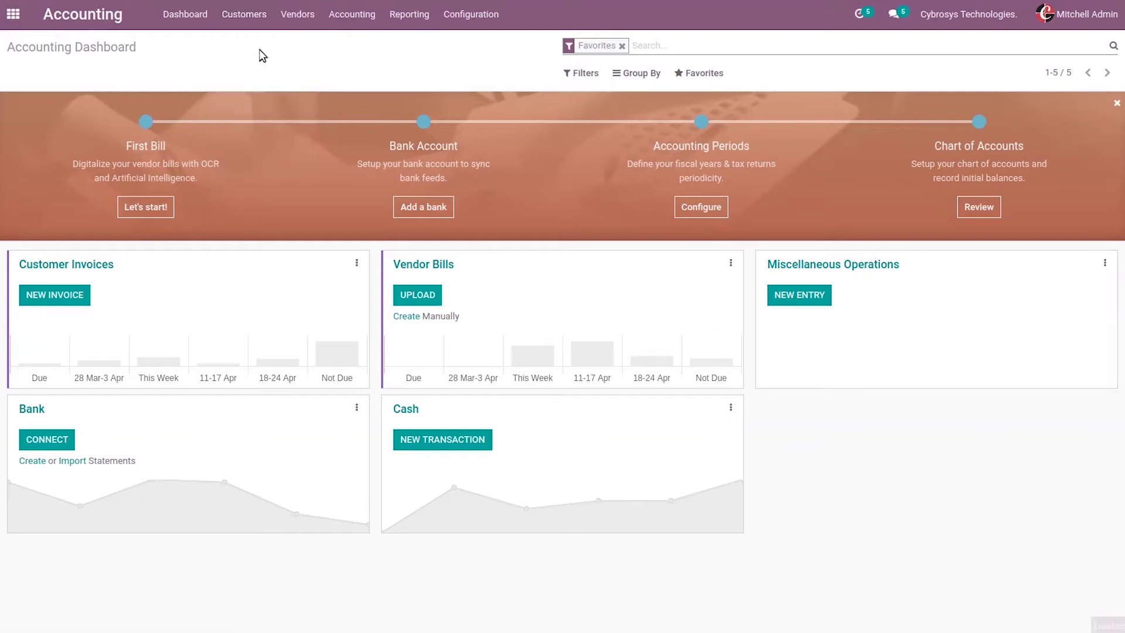
pyautogui.click(14, 18)
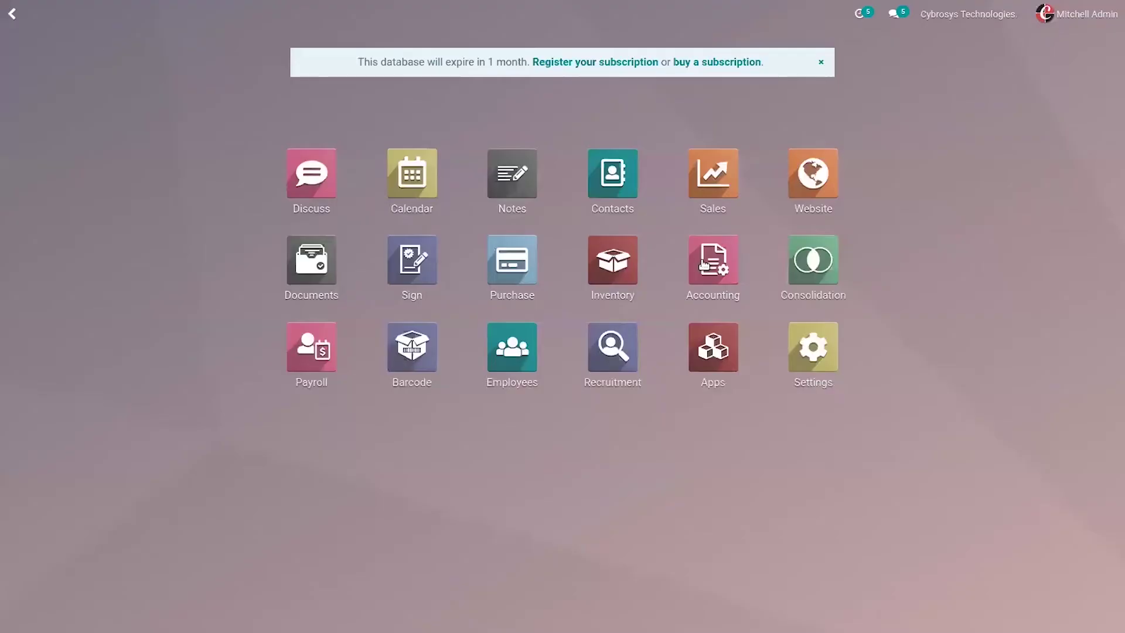
pyautogui.click(731, 179)
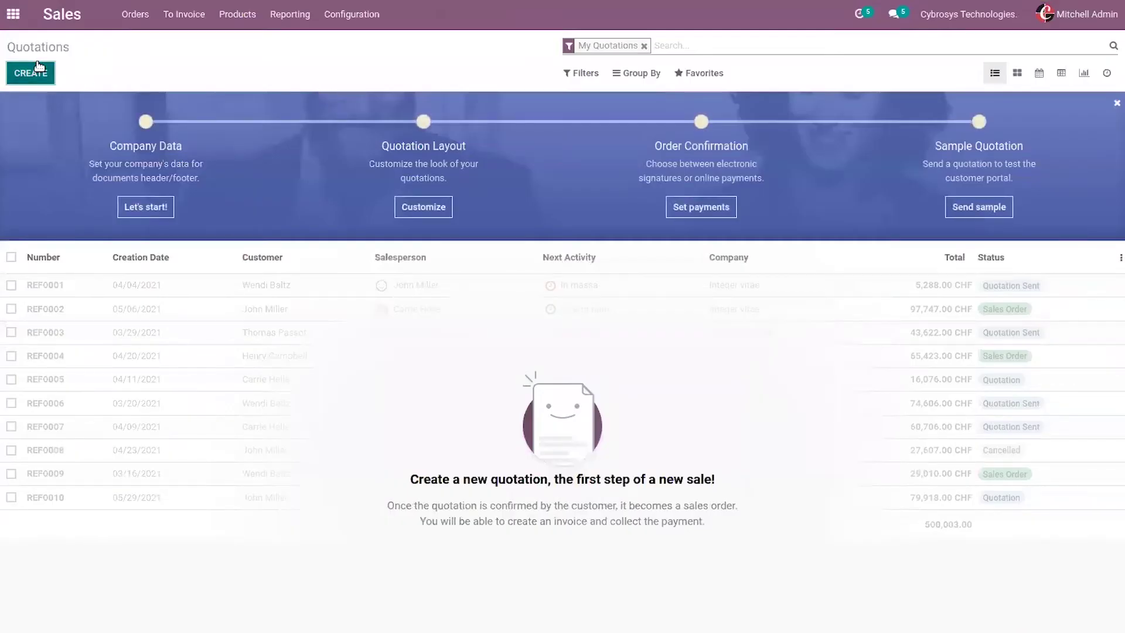
# Step: Create and save a quotation for Azure Interior with one [E-COM08] Storage Box
pyautogui.hotkey('alt', 'c')
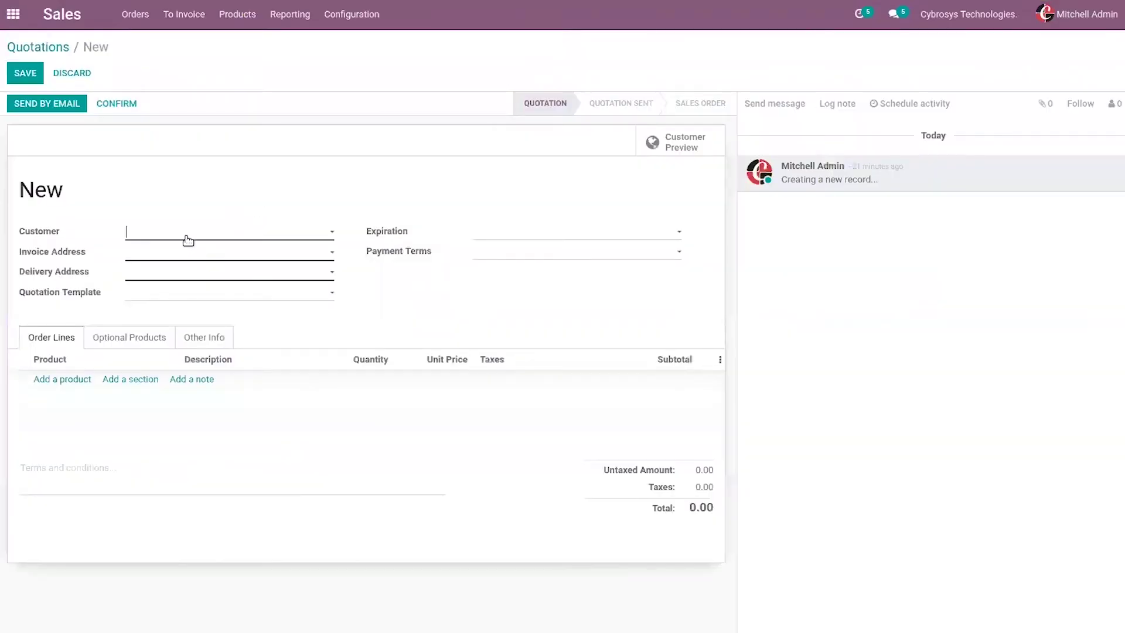
pyautogui.click(262, 232)
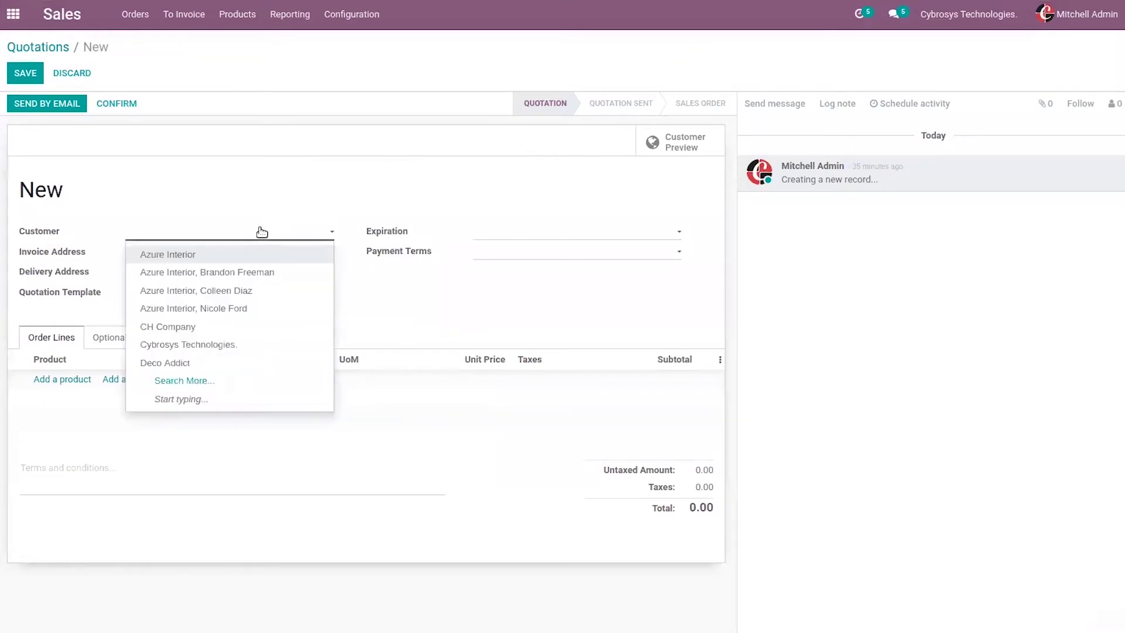
pyautogui.click(212, 253)
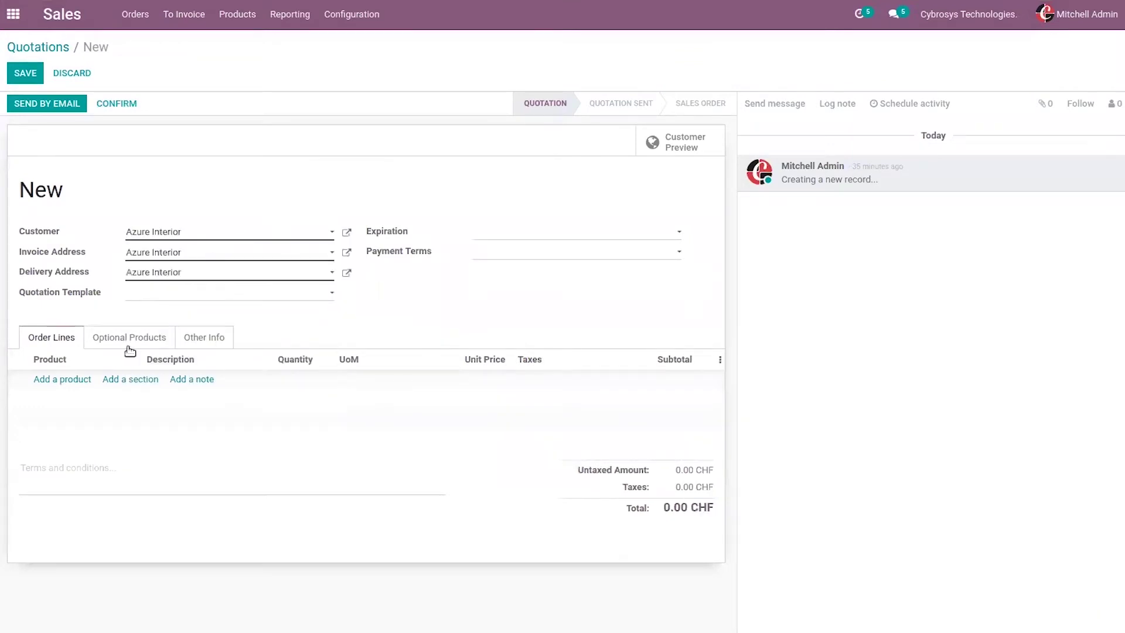
pyautogui.click(56, 380)
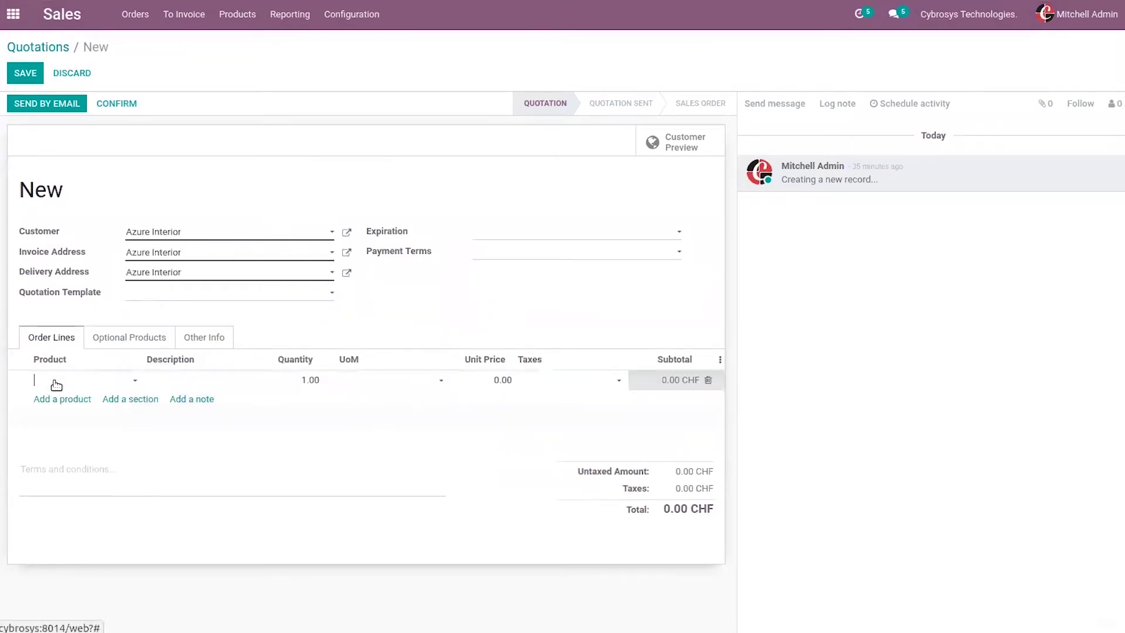
pyautogui.write('st')
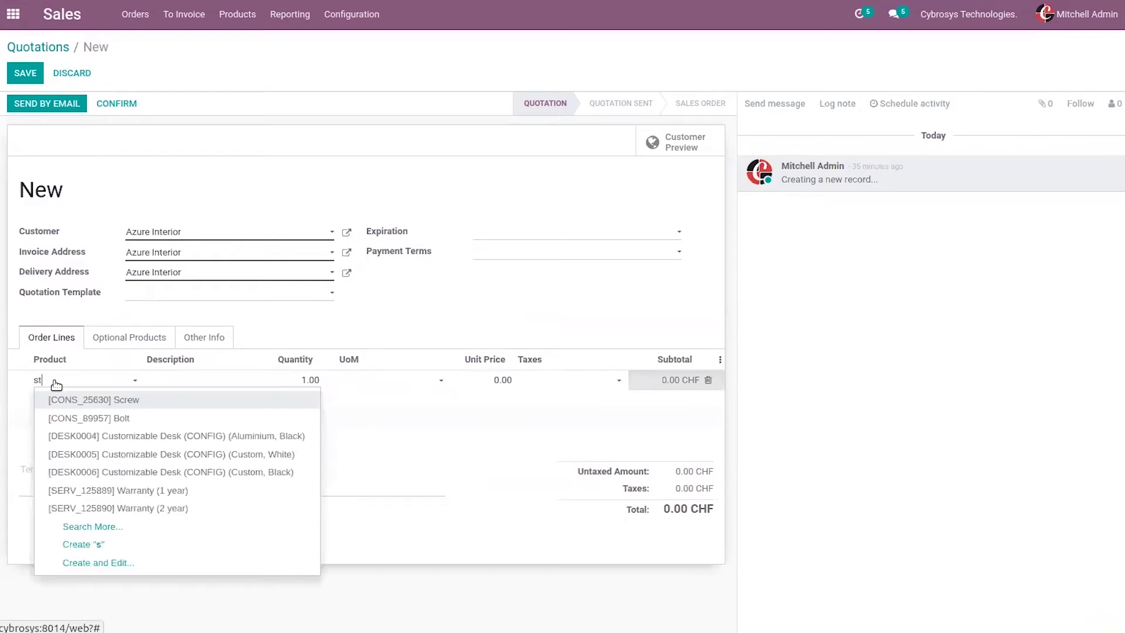
pyautogui.click(164, 454)
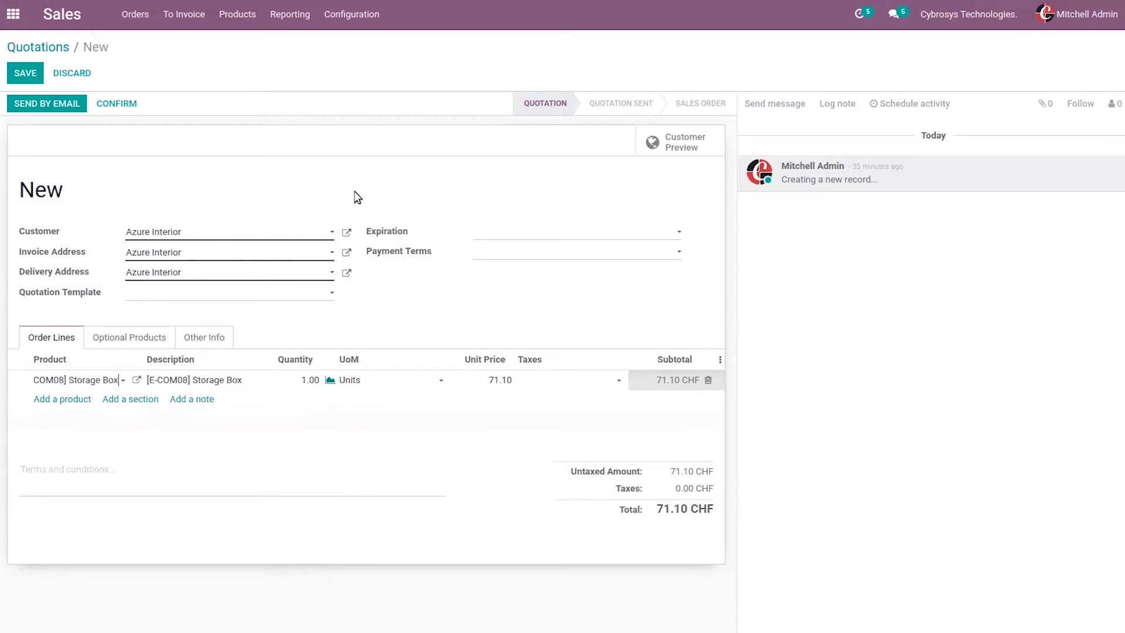
pyautogui.click(111, 102)
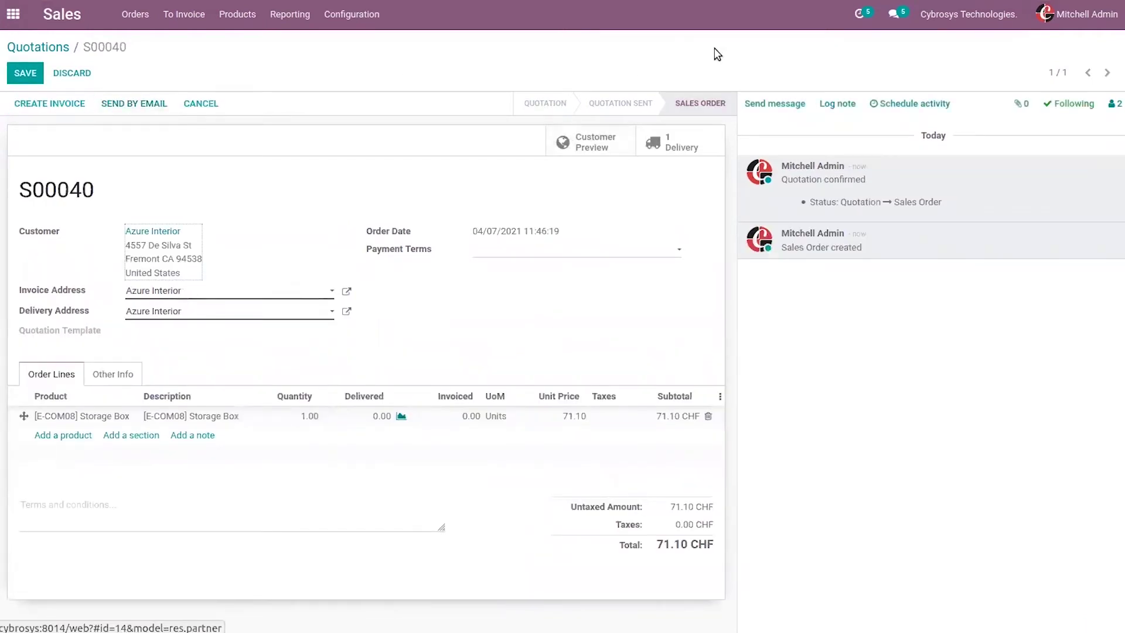
# Step: Validate the S00040 delivery as an immediate transfer, confirm the SMS notice, and return to the order
pyautogui.click(667, 144)
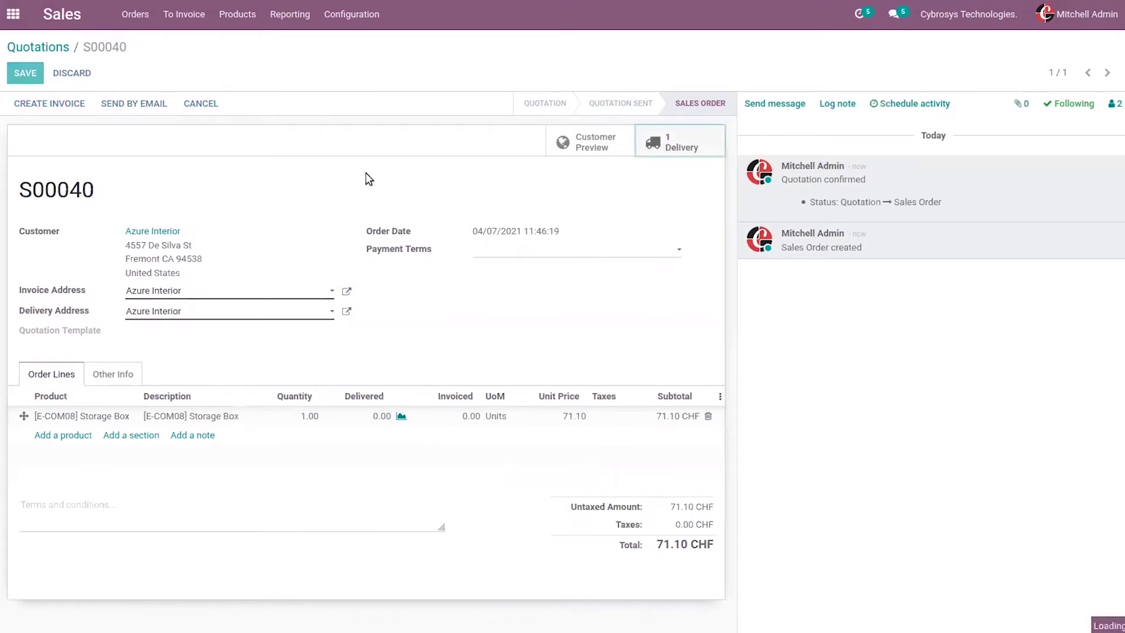
pyautogui.click(43, 102)
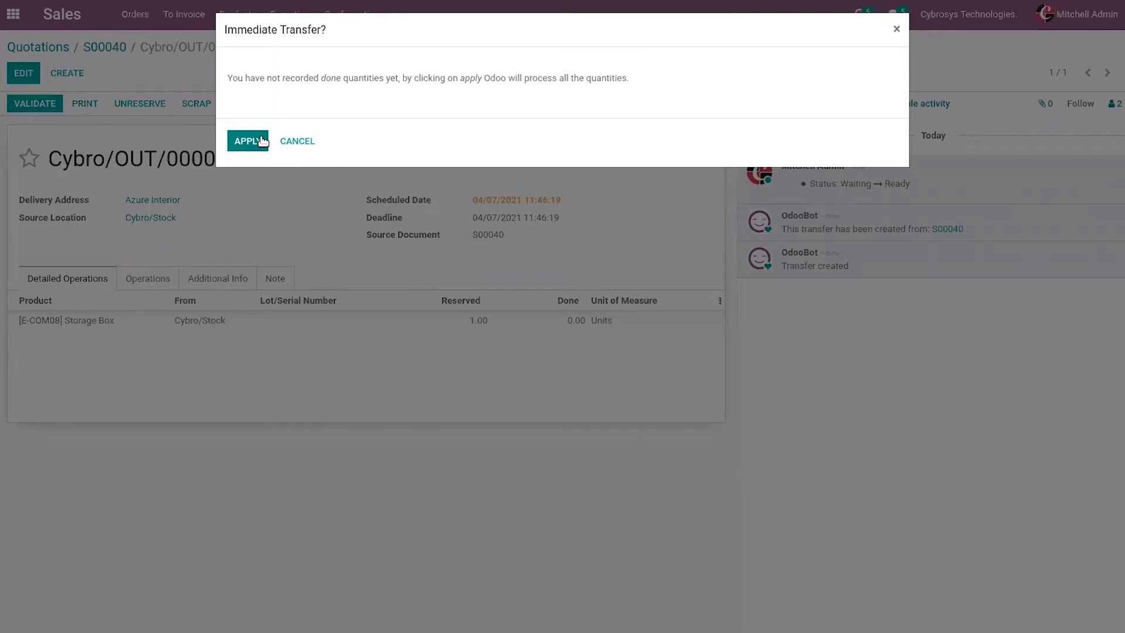
pyautogui.click(247, 141)
pyautogui.click(262, 137)
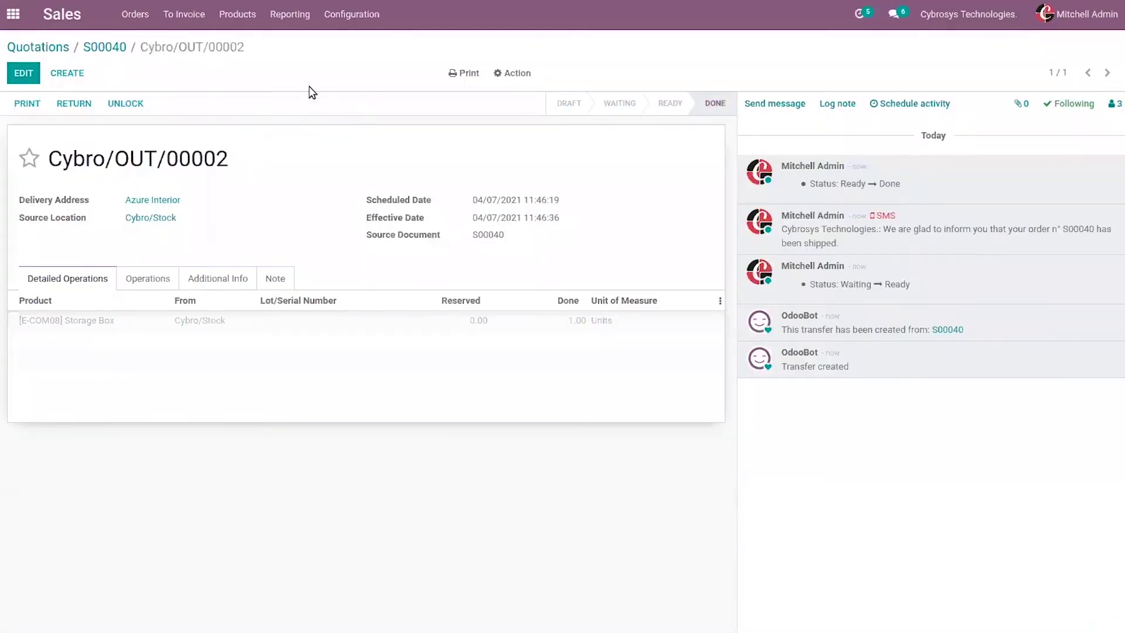
pyautogui.click(109, 48)
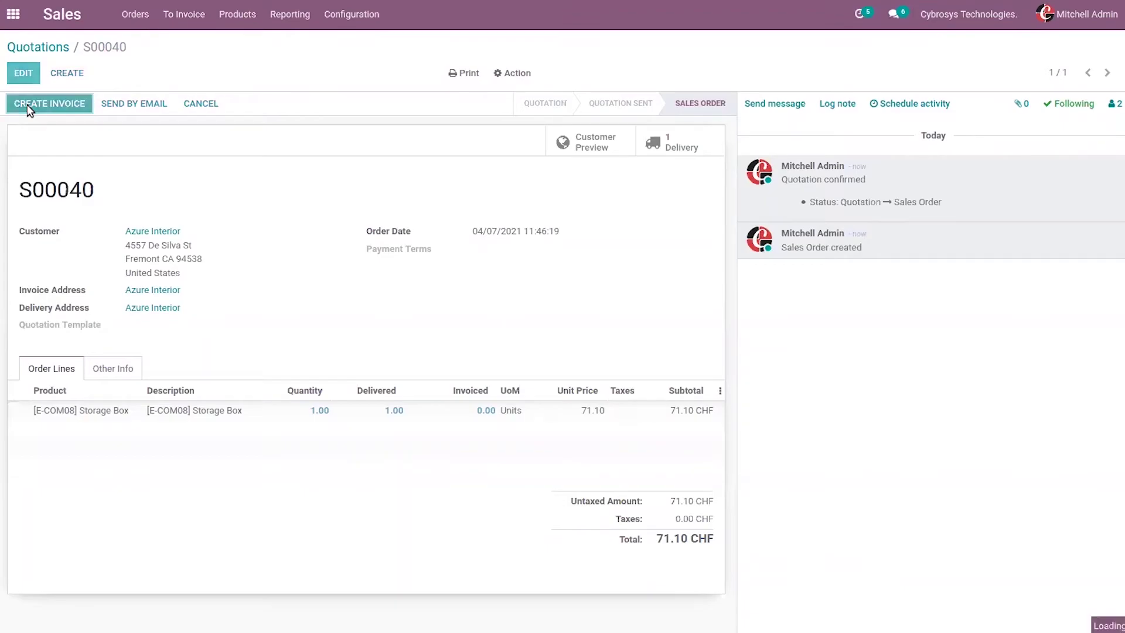
# Step: Create the invoice for S00040 and post it as INV/2021/04/0001 for 71.10 CHF
pyautogui.click(27, 104)
pyautogui.click(307, 206)
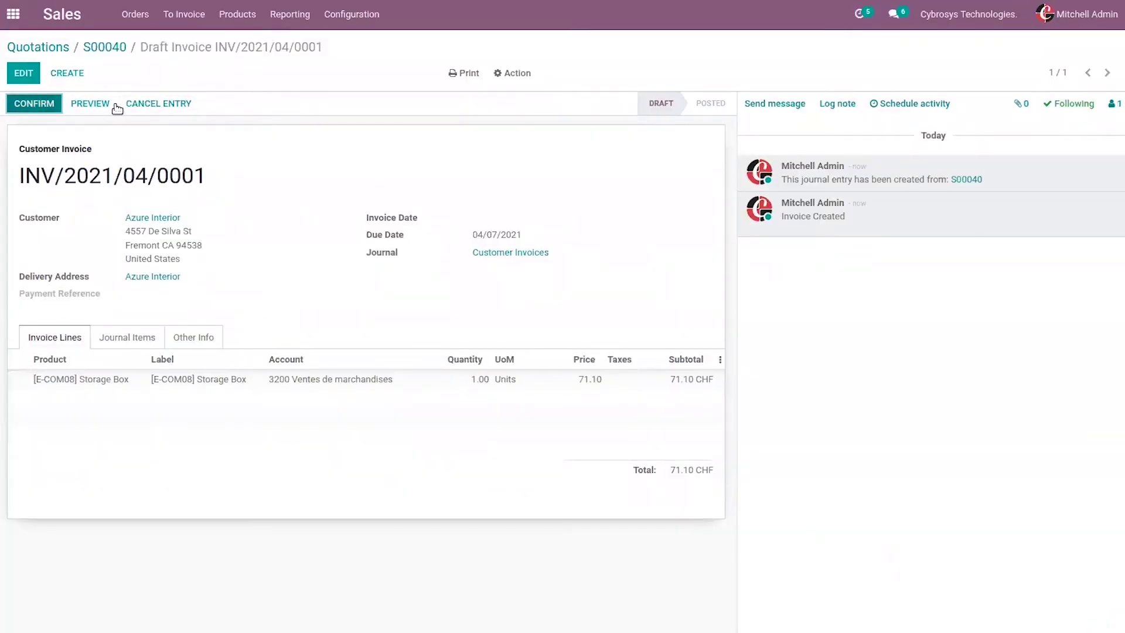
pyautogui.click(39, 105)
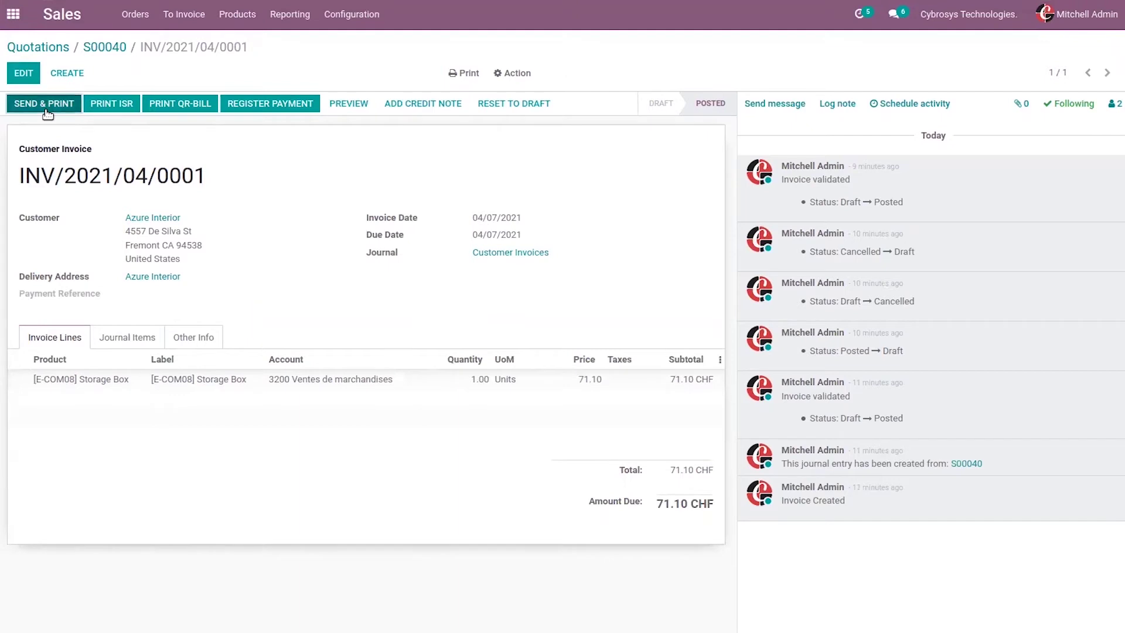
# Step: Send and print INV/2021/04/0001 with its invoice, ISR and QR-bill PDFs
pyautogui.click(47, 111)
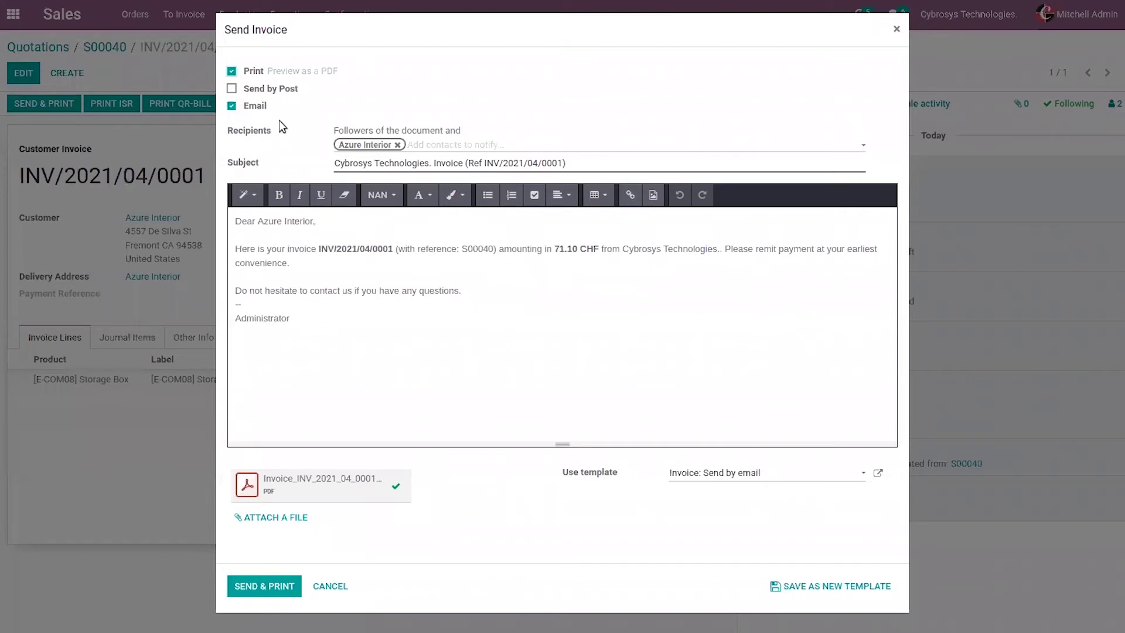
pyautogui.moveTo(254, 93)
pyautogui.moveTo(312, 474)
pyautogui.click(897, 29)
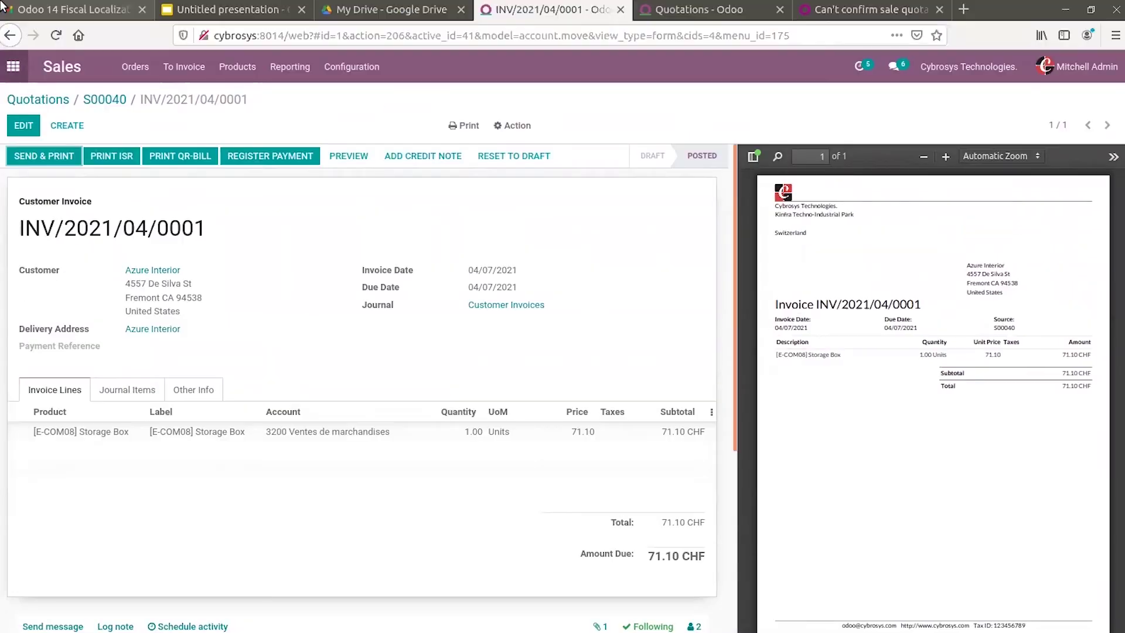
# Step: Reopen Accounting settings and scroll down to the ISR print and scan line options
pyautogui.click(3, 7)
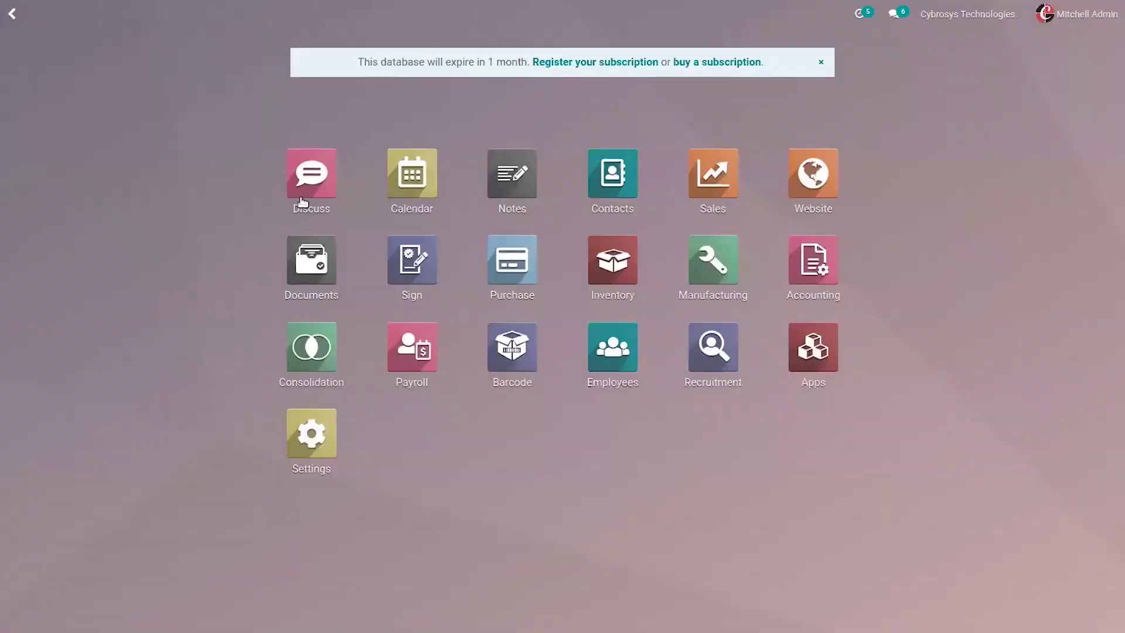
pyautogui.click(832, 279)
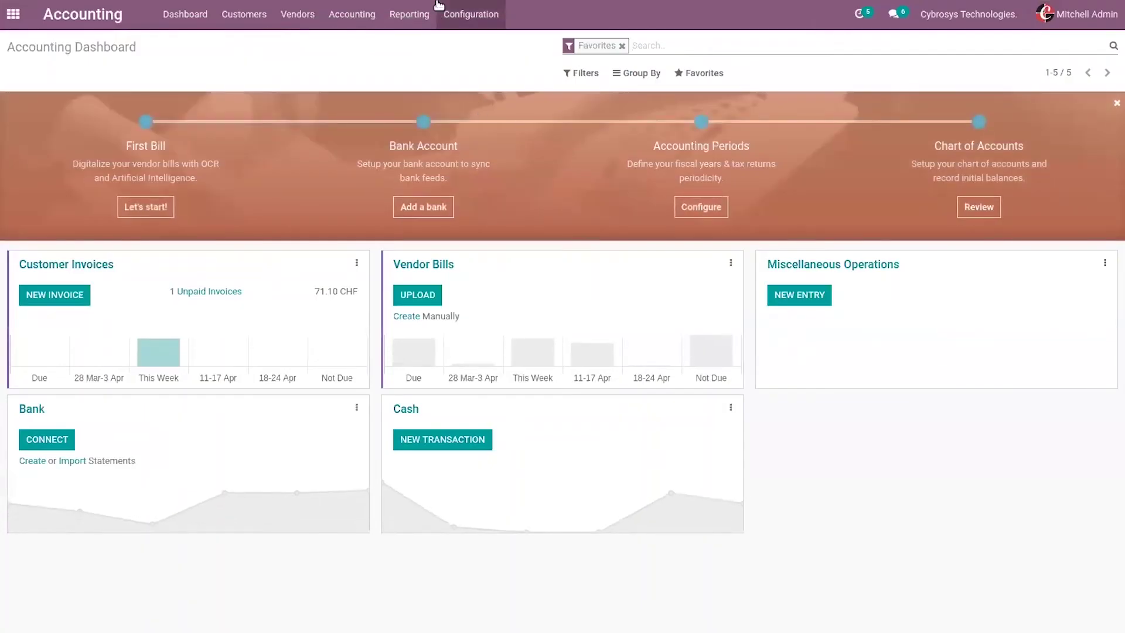
pyautogui.click(445, 19)
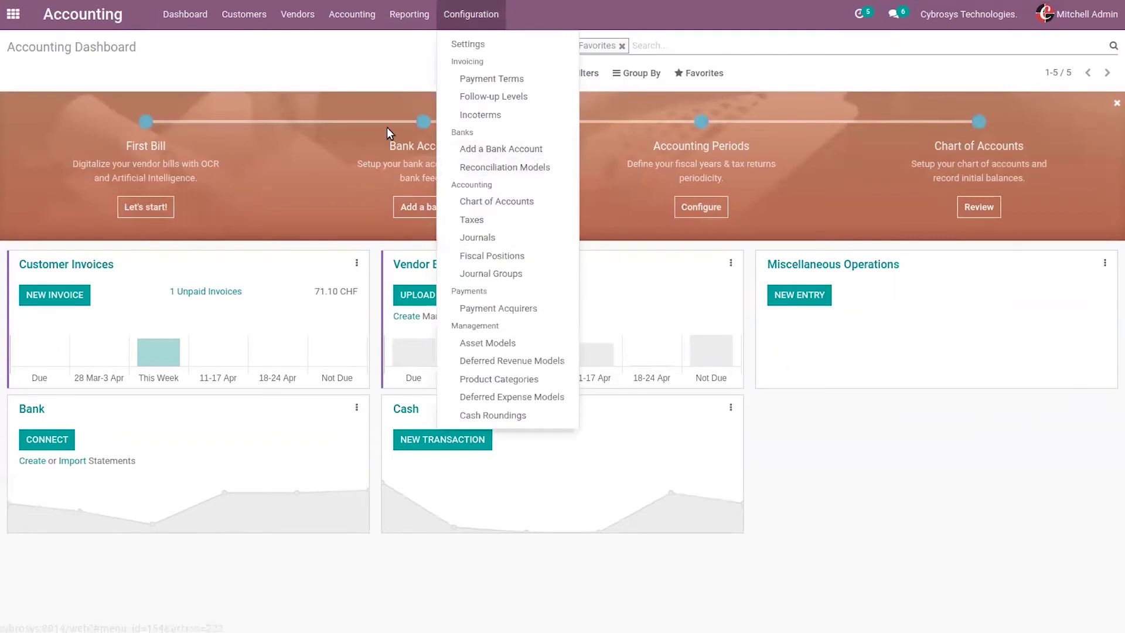
pyautogui.click(456, 44)
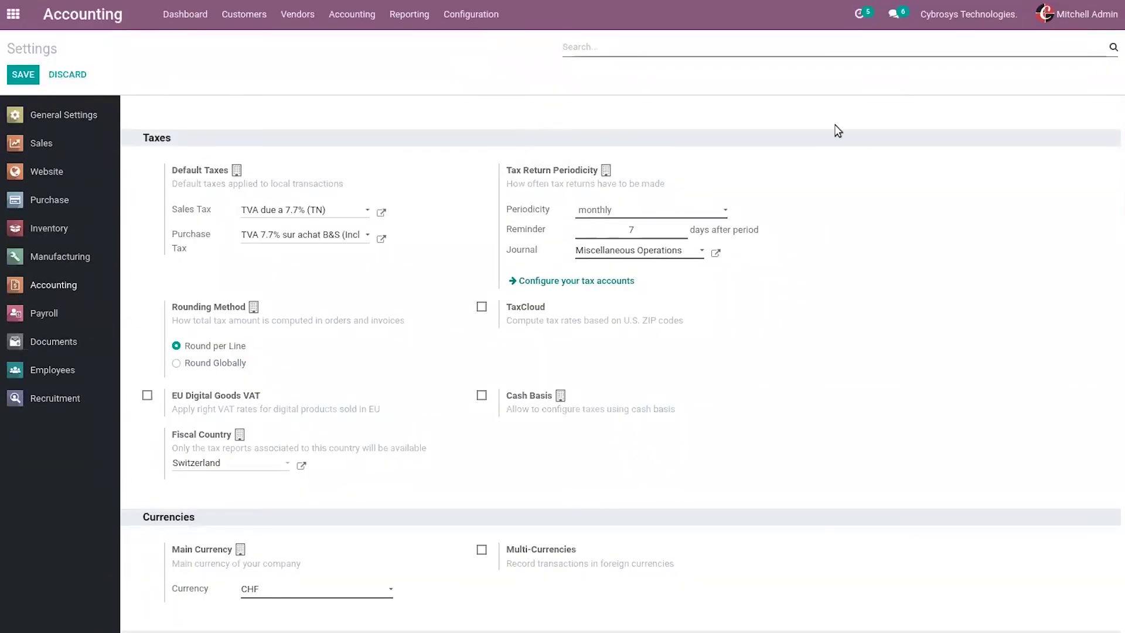
pyautogui.moveTo(1119, 176); pyautogui.dragTo(1118, 294)
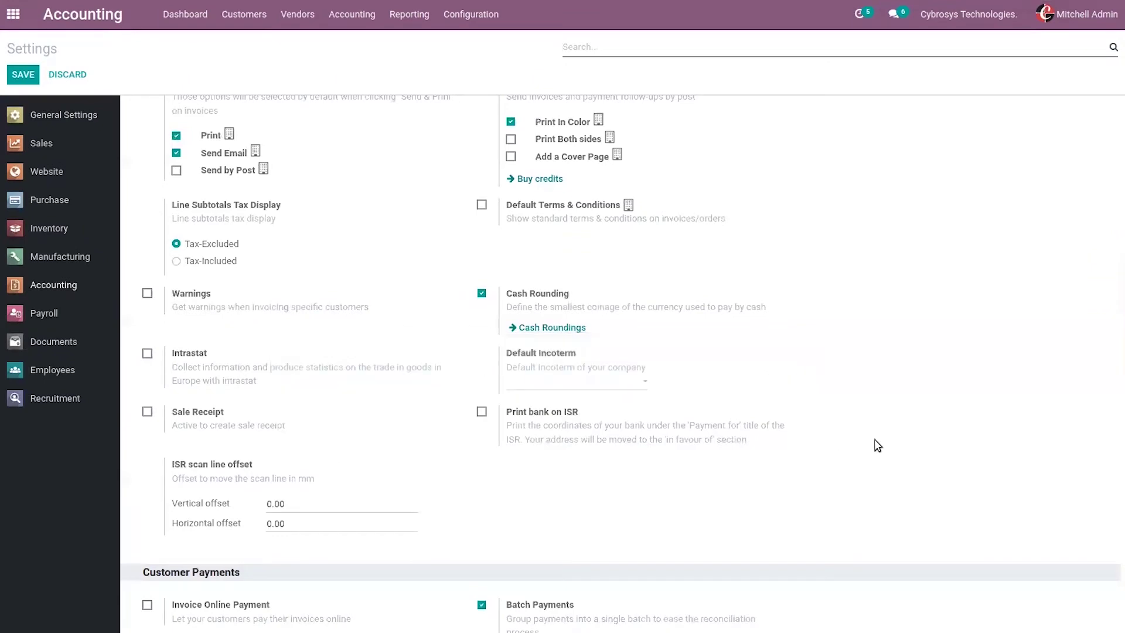
pyautogui.moveTo(1119, 319); pyautogui.dragTo(1118, 404)
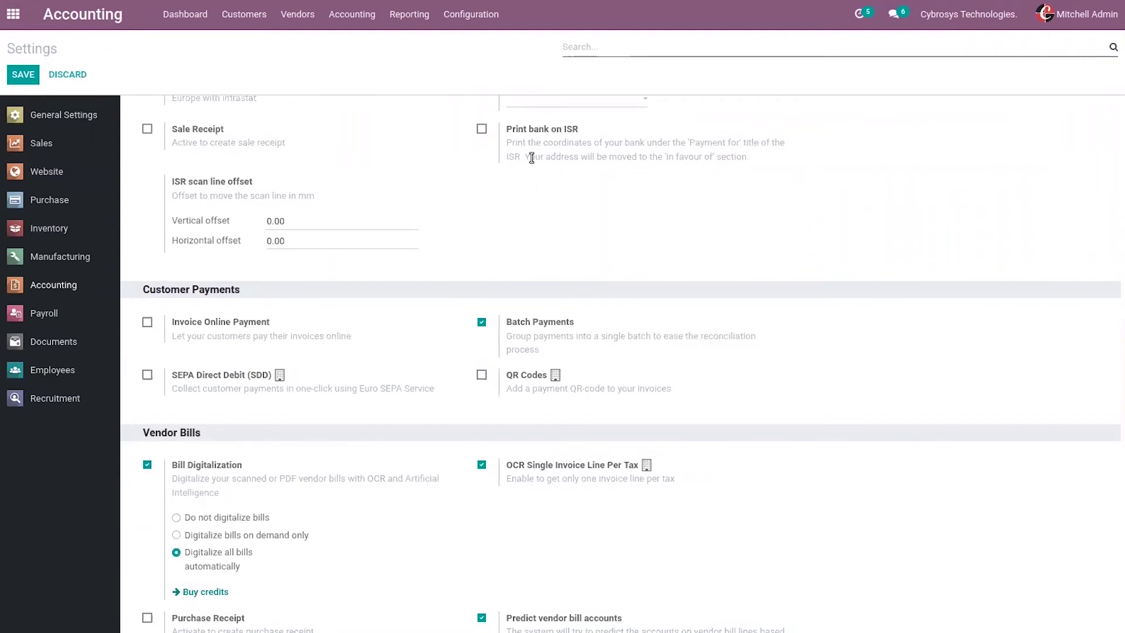
# Step: Enable the Print bank on ISR option and save the Accounting settings
pyautogui.click(482, 131)
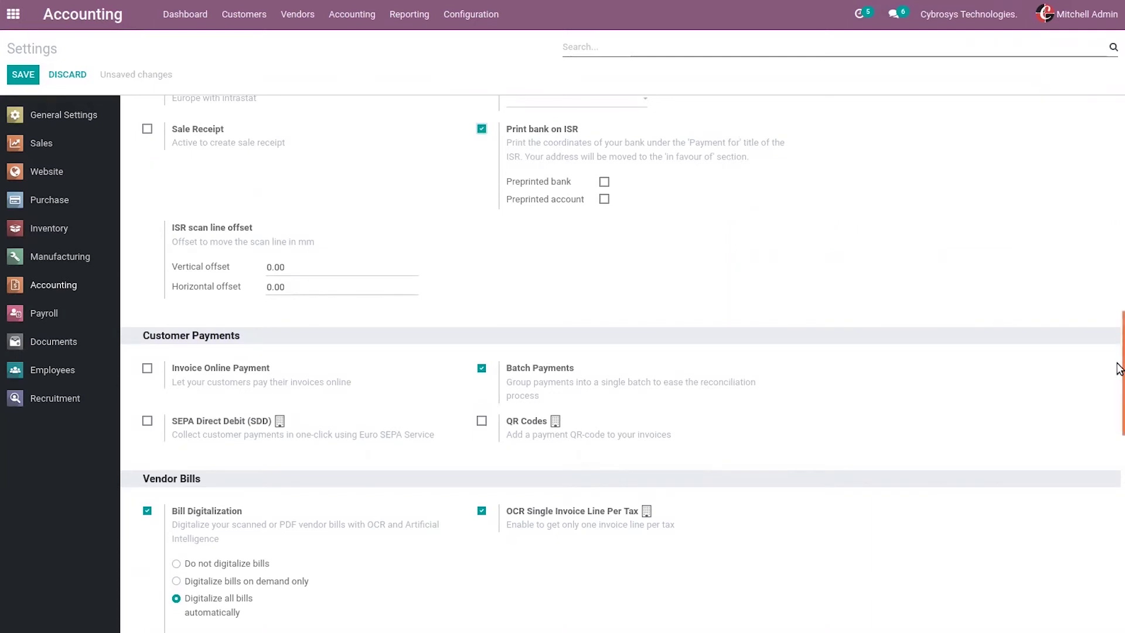
pyautogui.scroll(3, 1119, 319)
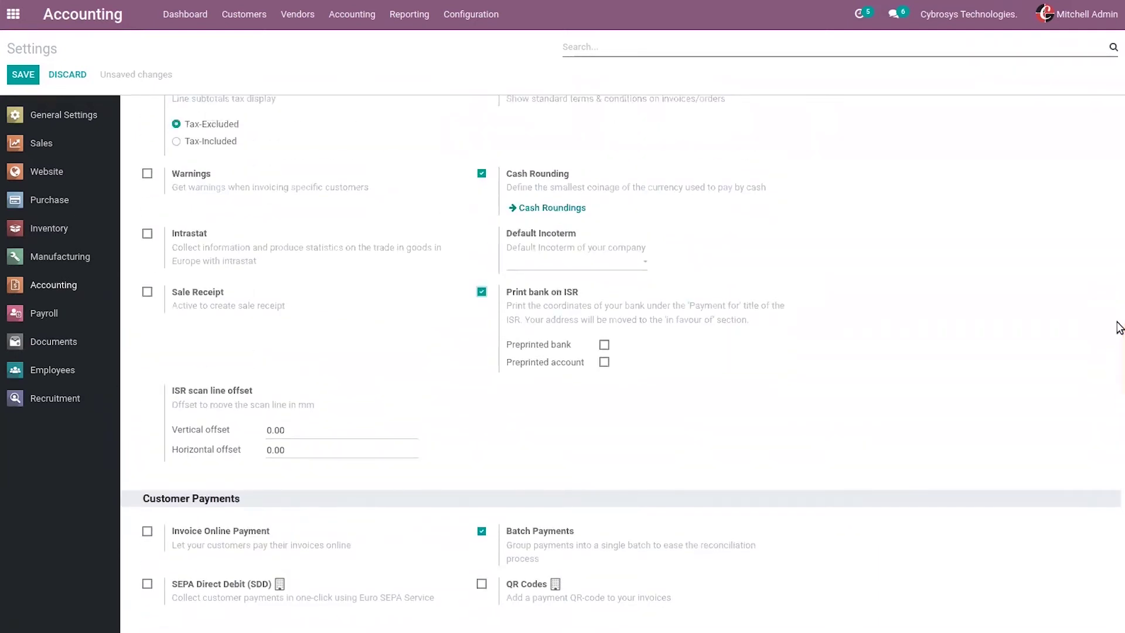
pyautogui.click(481, 291)
pyautogui.click(482, 292)
pyautogui.click(27, 74)
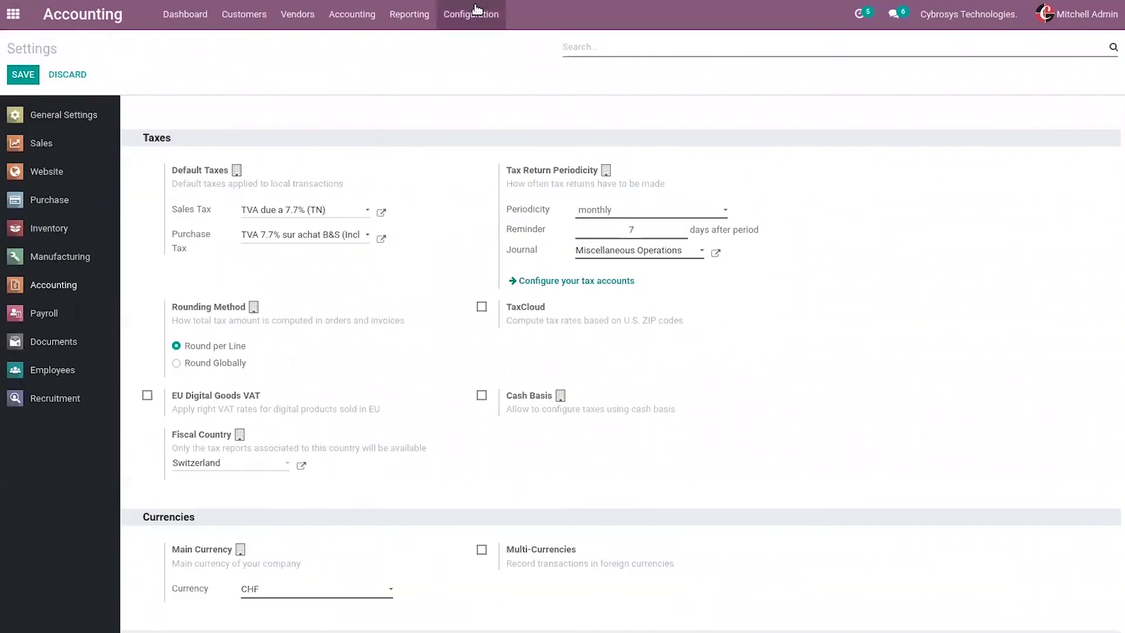
# Step: Open the Customer Invoices journal from Configuration > Journals and edit its Advanced Settings
pyautogui.click(470, 14)
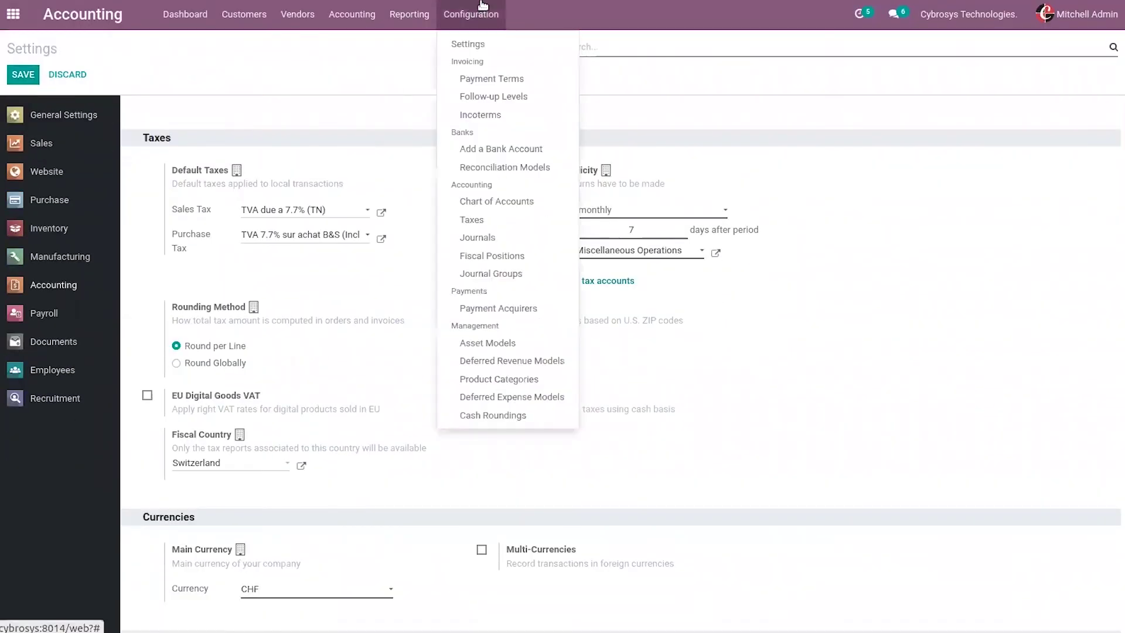
pyautogui.click(511, 238)
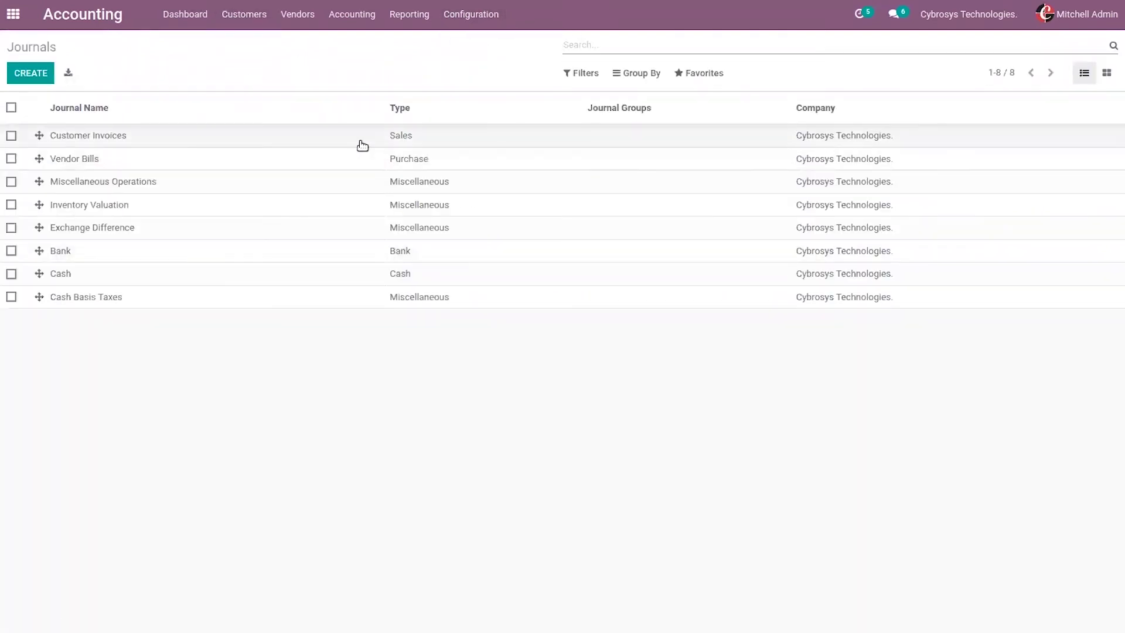
pyautogui.click(360, 141)
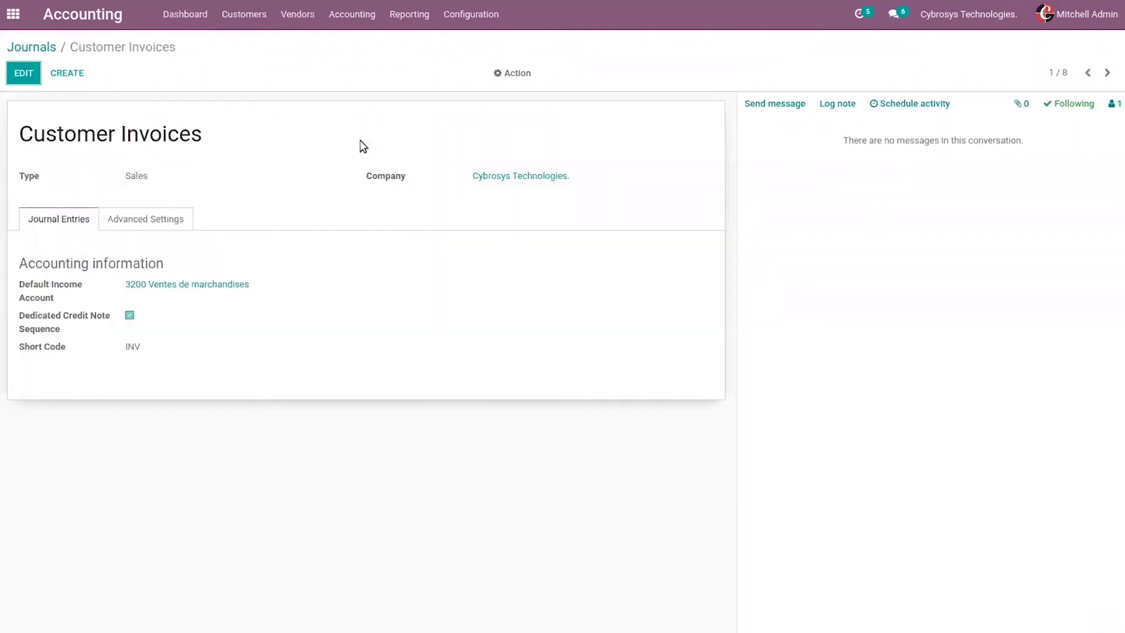
pyautogui.click(167, 217)
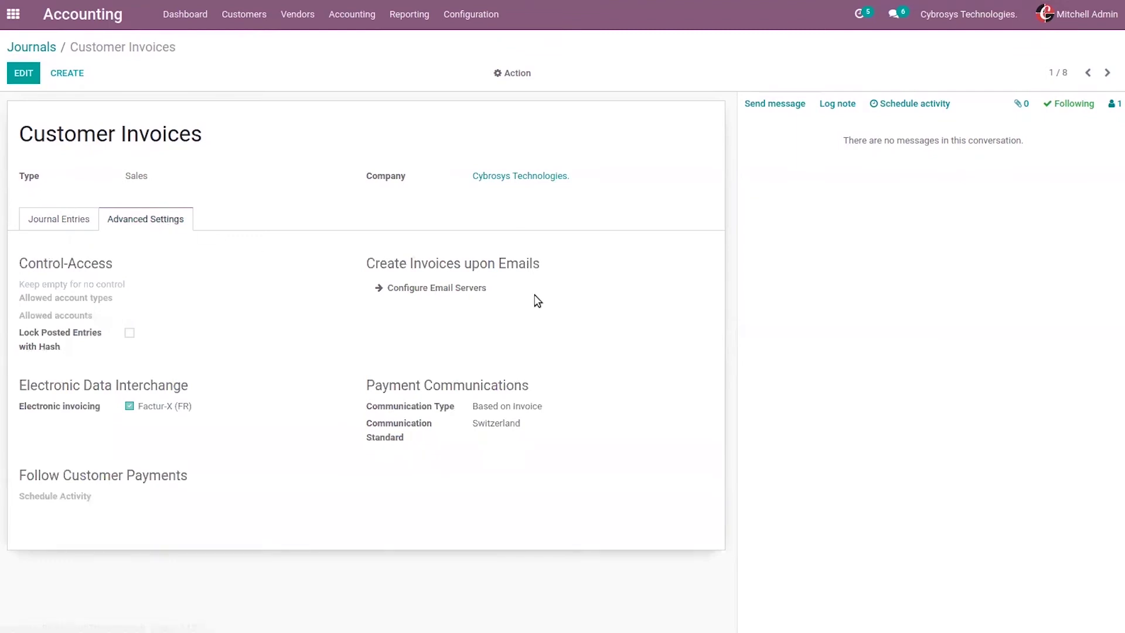
pyautogui.click(23, 73)
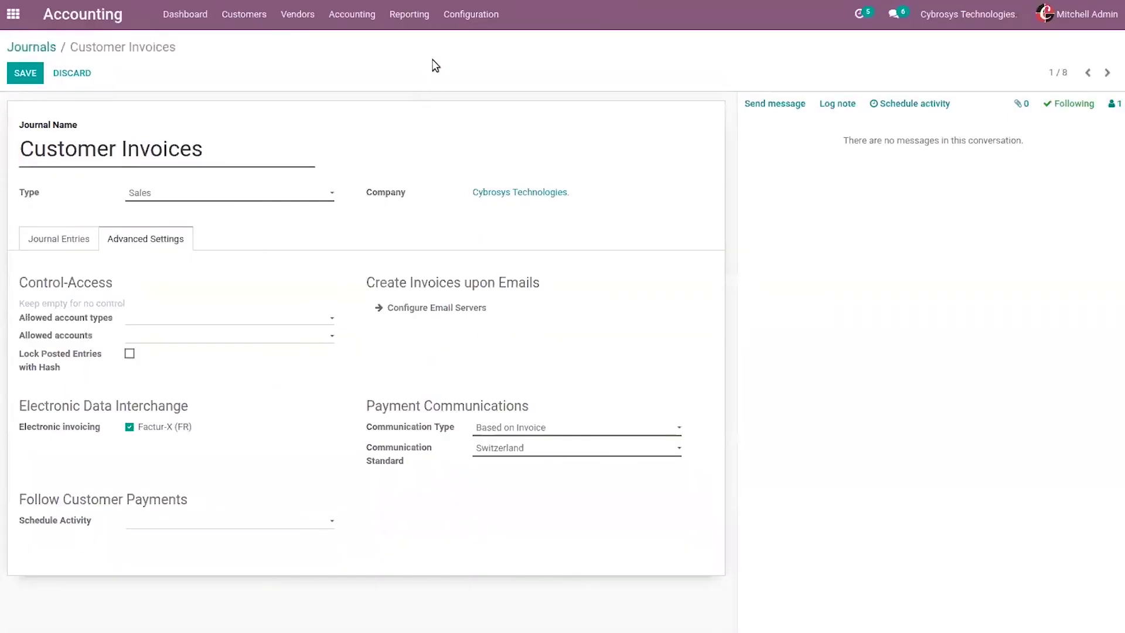
# Step: Find the currency settings with 'curre', enable multi-currency, and save
pyautogui.click(471, 14)
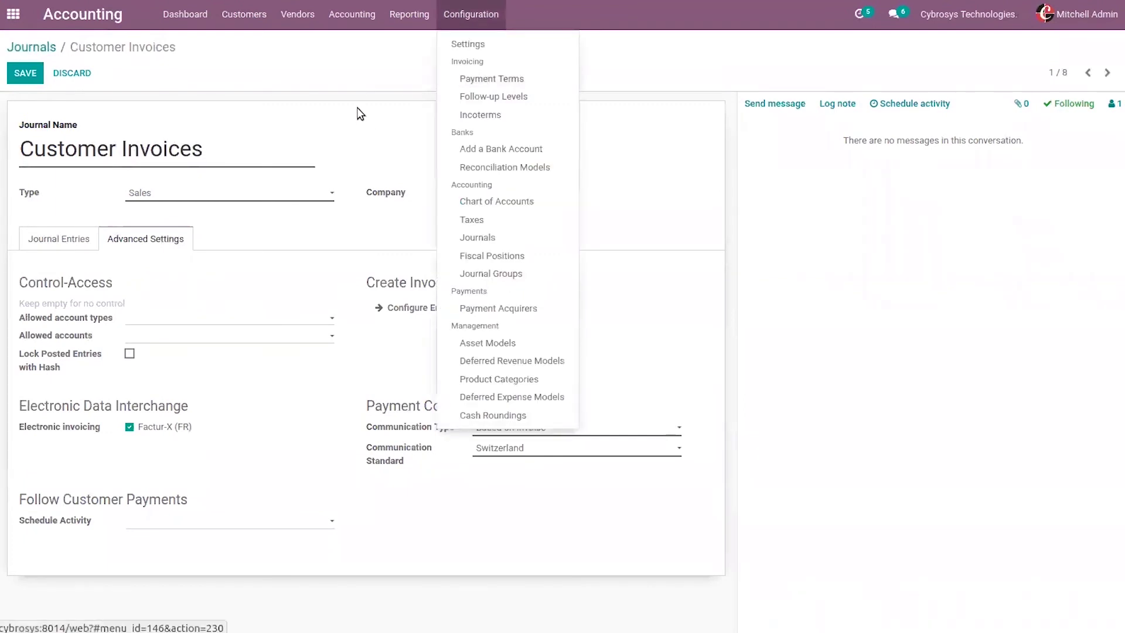
pyautogui.click(461, 44)
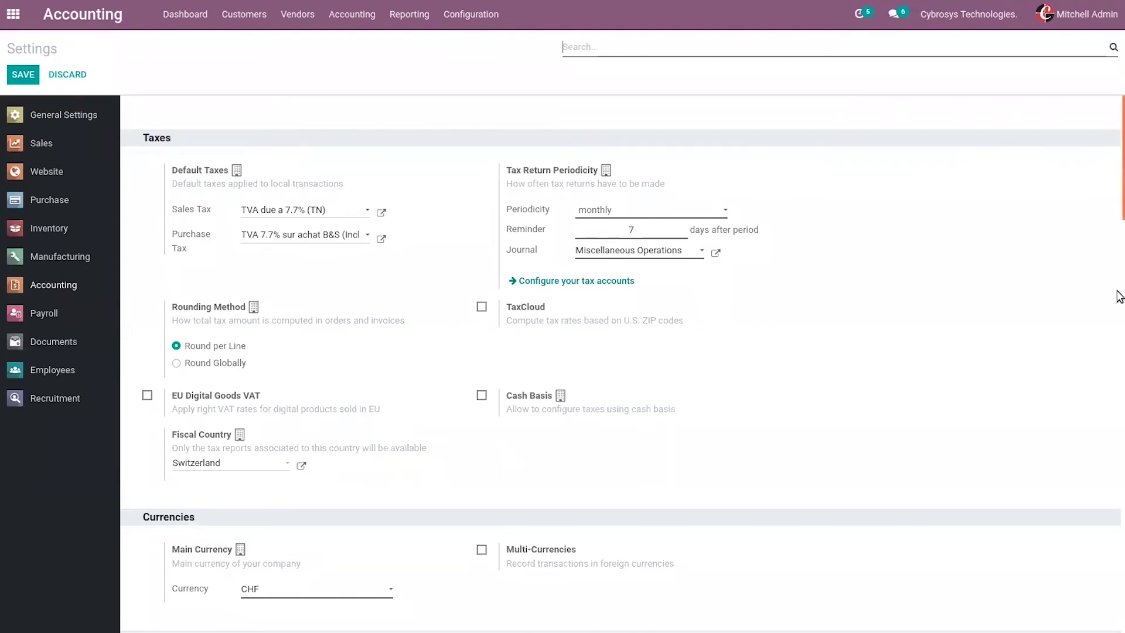
pyautogui.write('curre')
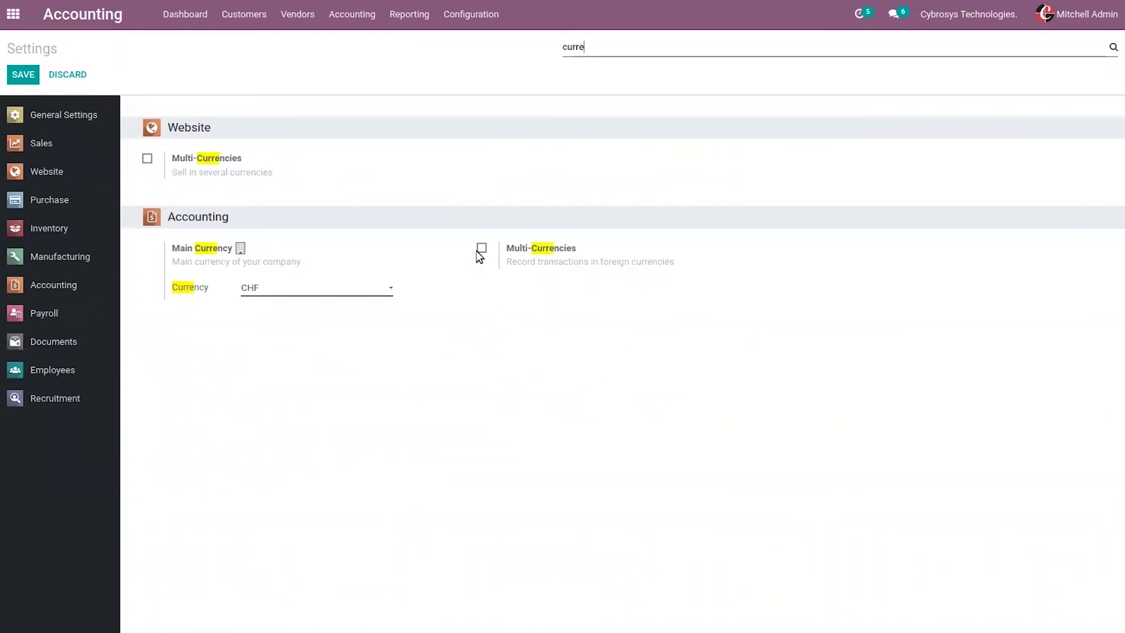
pyautogui.click(482, 249)
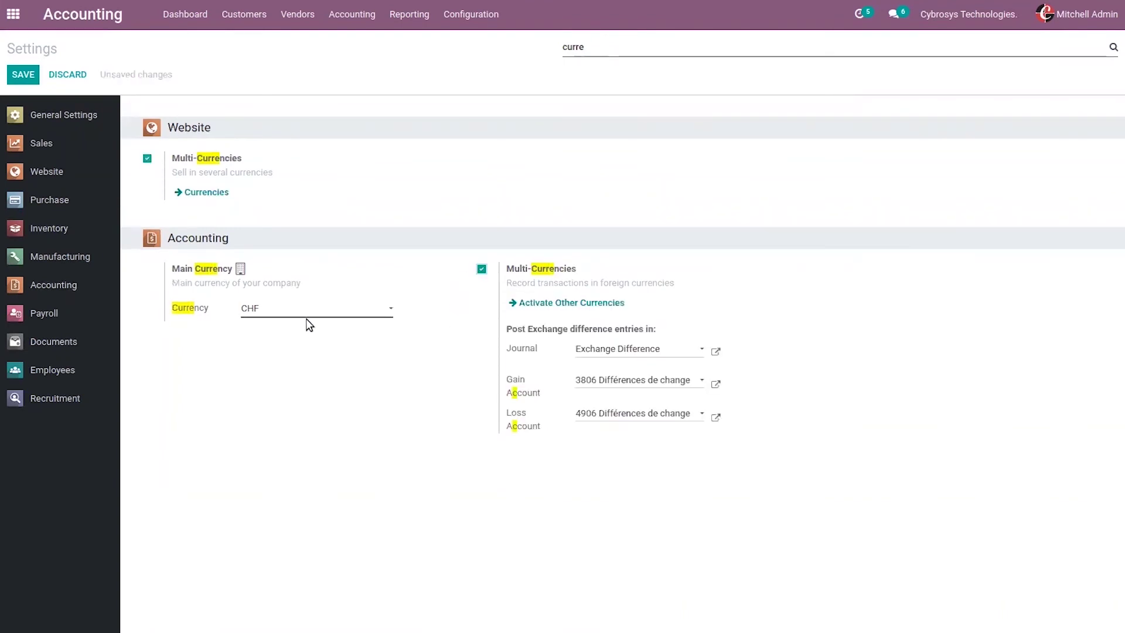
pyautogui.click(19, 75)
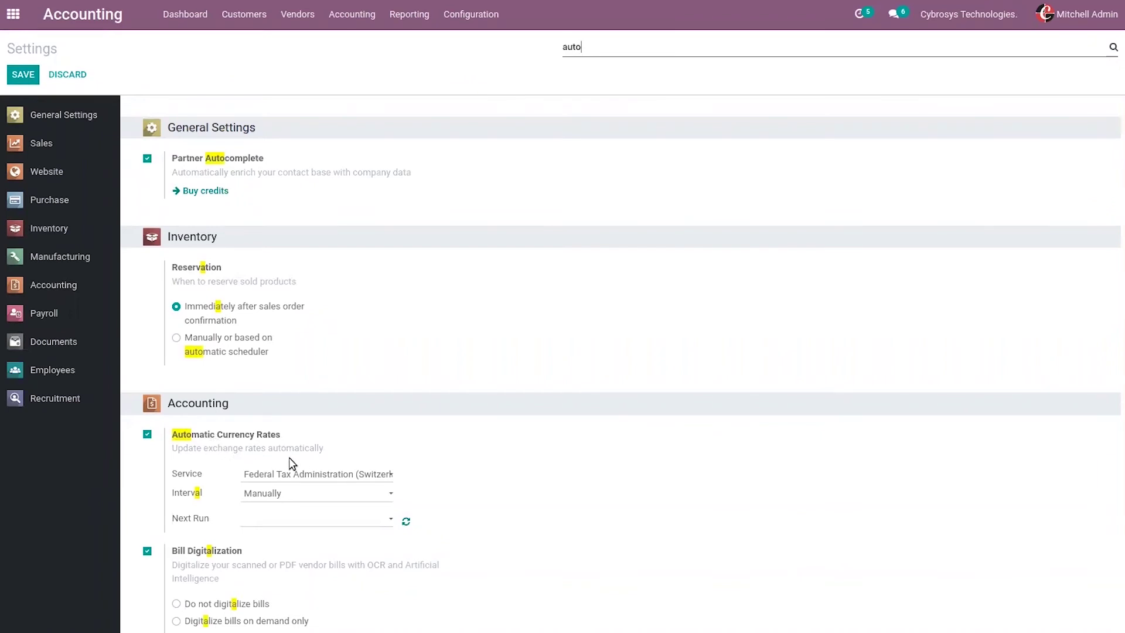
# Step: Keep Federal Tax Administration (Switzerland) as the automatic currency rate service
pyautogui.click(329, 475)
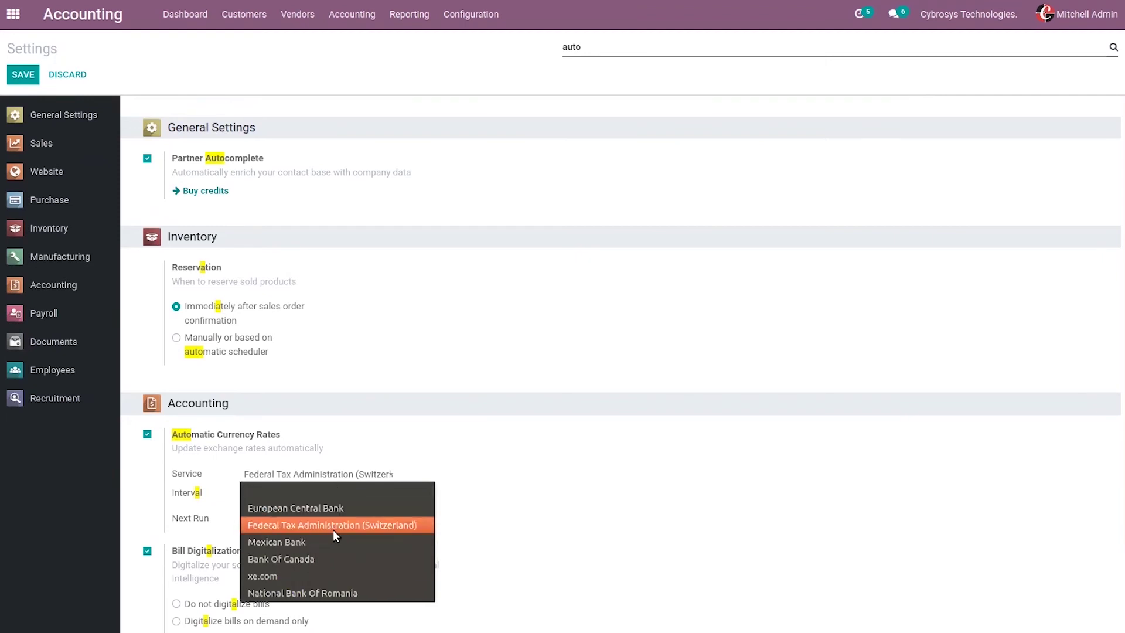
pyautogui.click(556, 511)
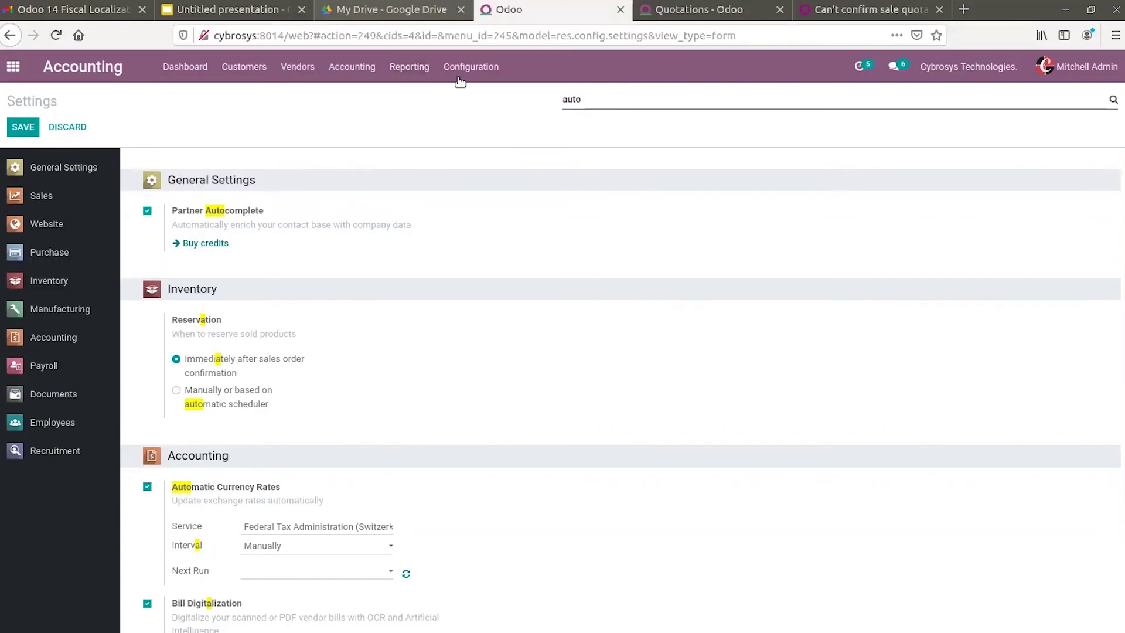
pyautogui.click(461, 66)
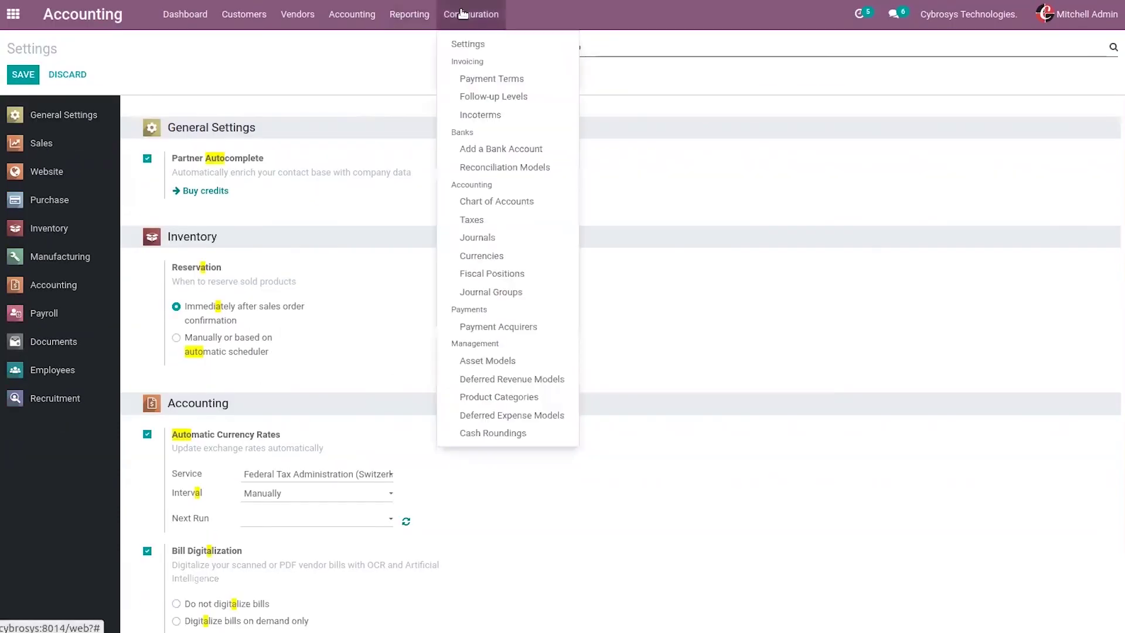
# Step: Inspect the TVA due a 7.7% (TN) tax's advanced options, then return to the Taxes list
pyautogui.click(491, 225)
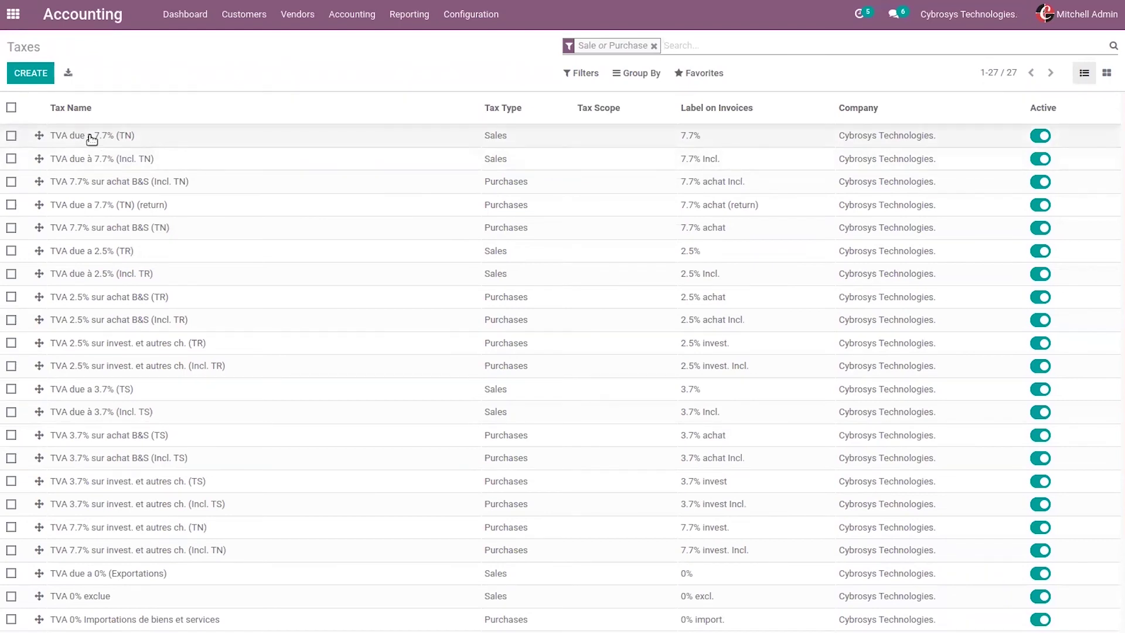
pyautogui.click(363, 138)
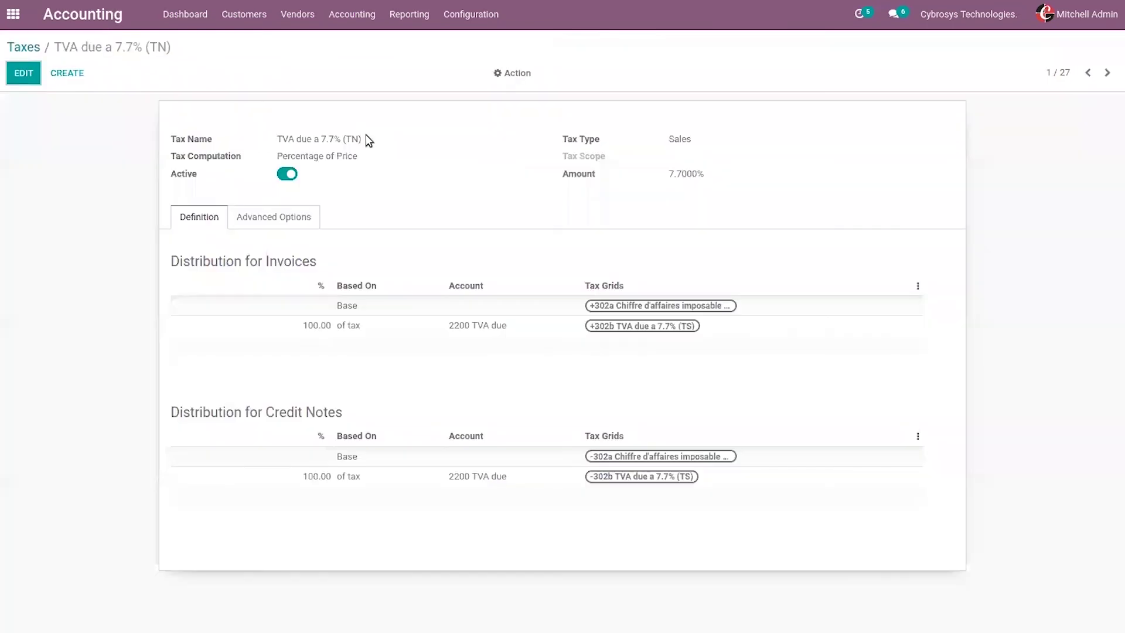
pyautogui.click(271, 223)
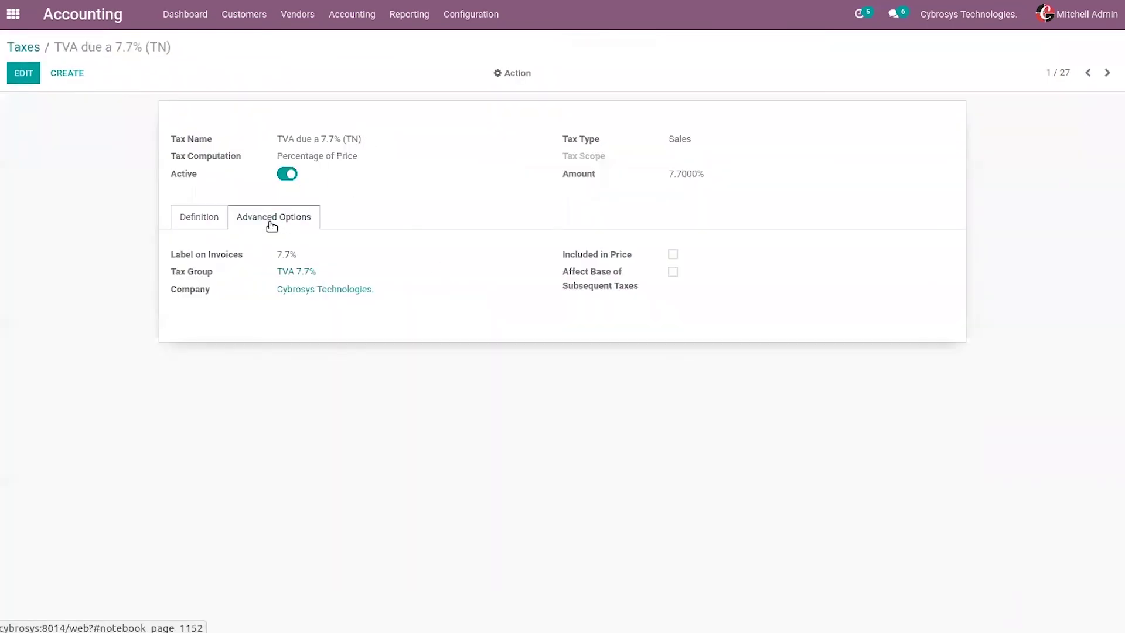
pyautogui.click(16, 47)
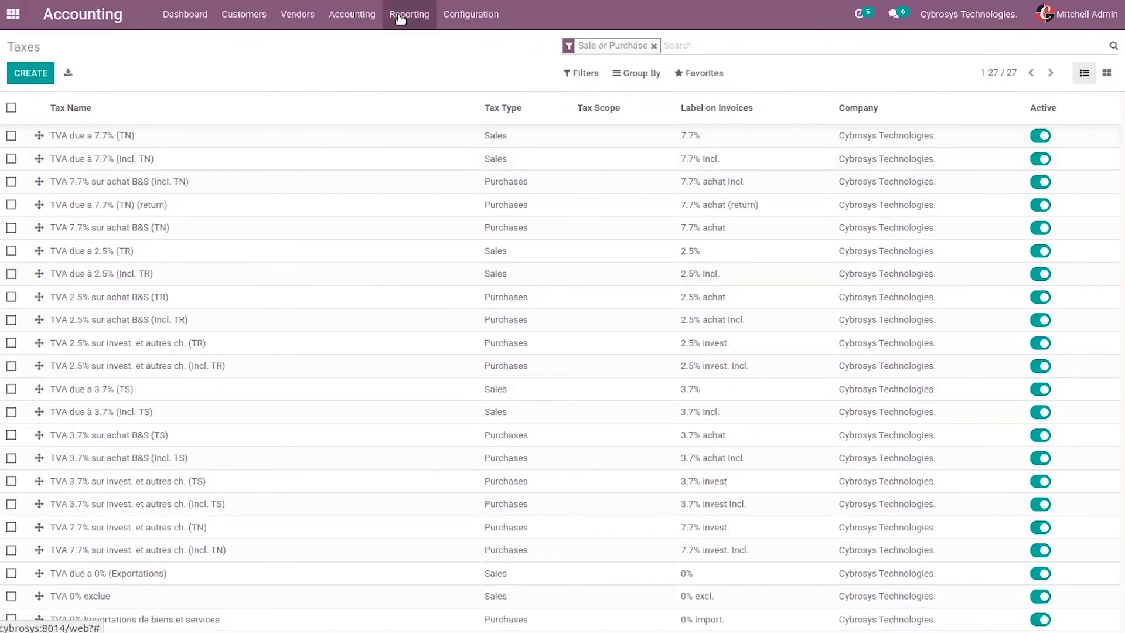
# Step: Open the Swiss Bilan report from the Reporting menu
pyautogui.click(401, 19)
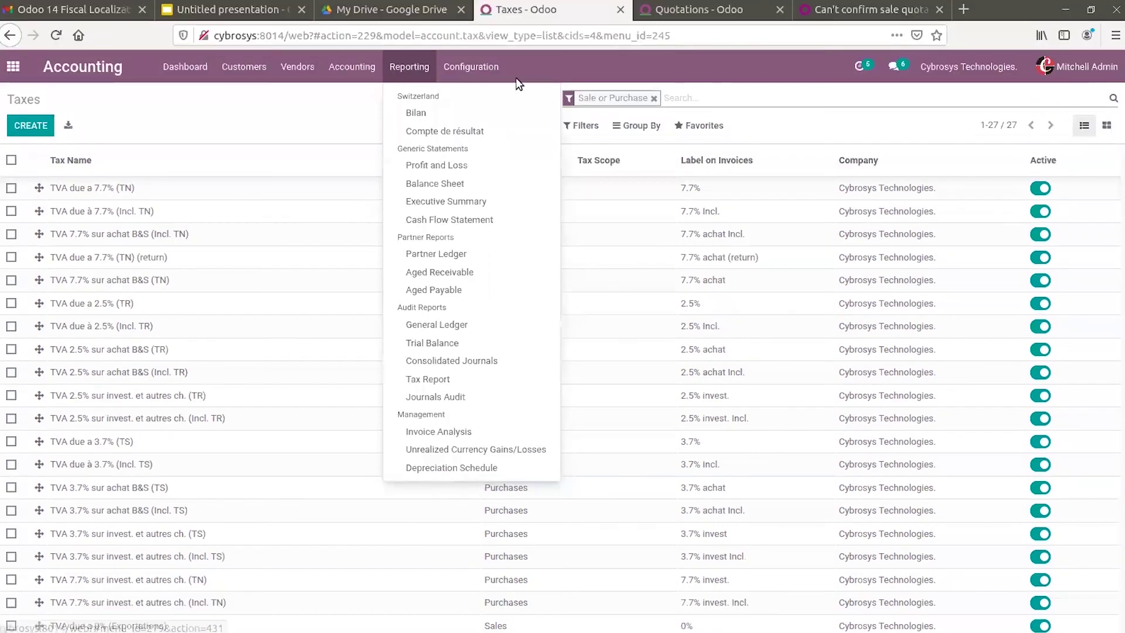
pyautogui.click(470, 14)
pyautogui.click(396, 21)
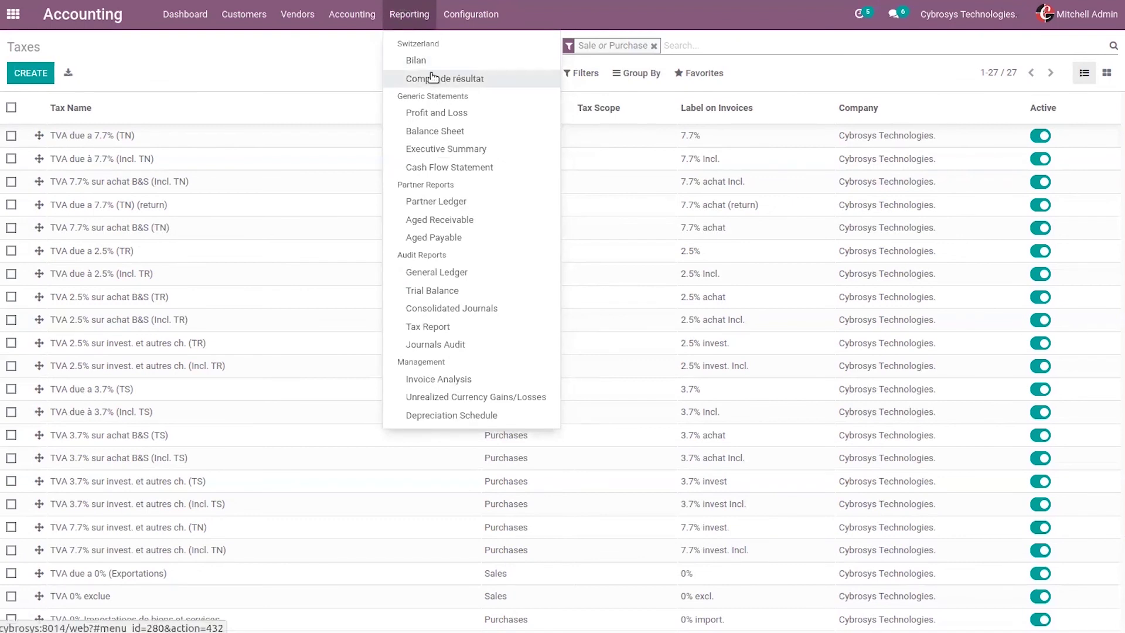
pyautogui.click(418, 59)
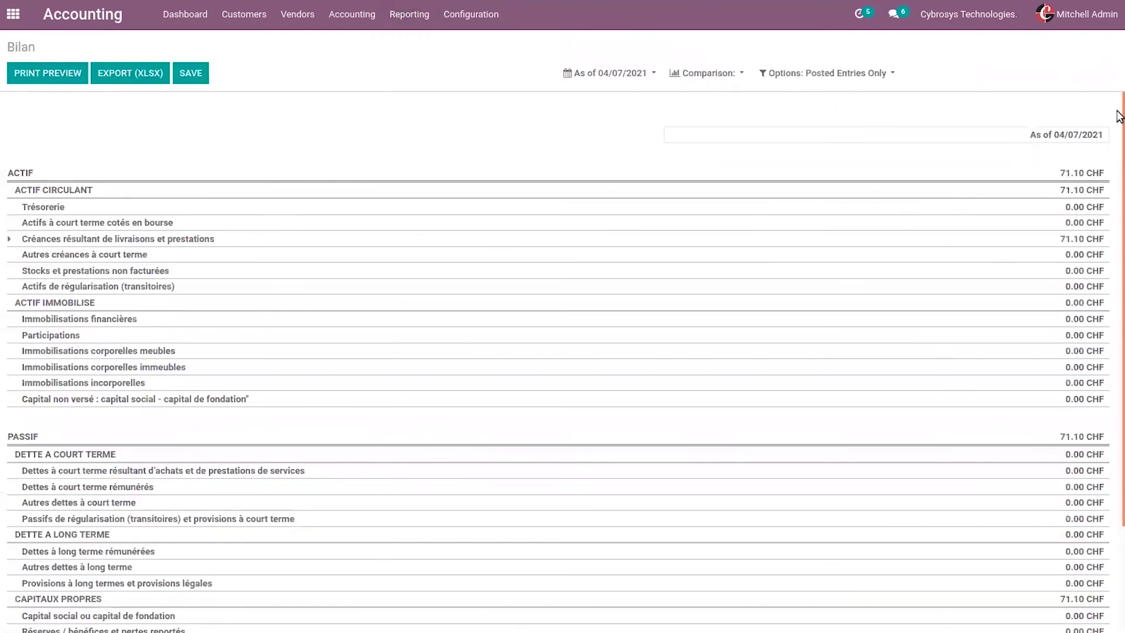
pyautogui.scroll(-2, 1113, 234)
pyautogui.scroll(2, 1087, 296)
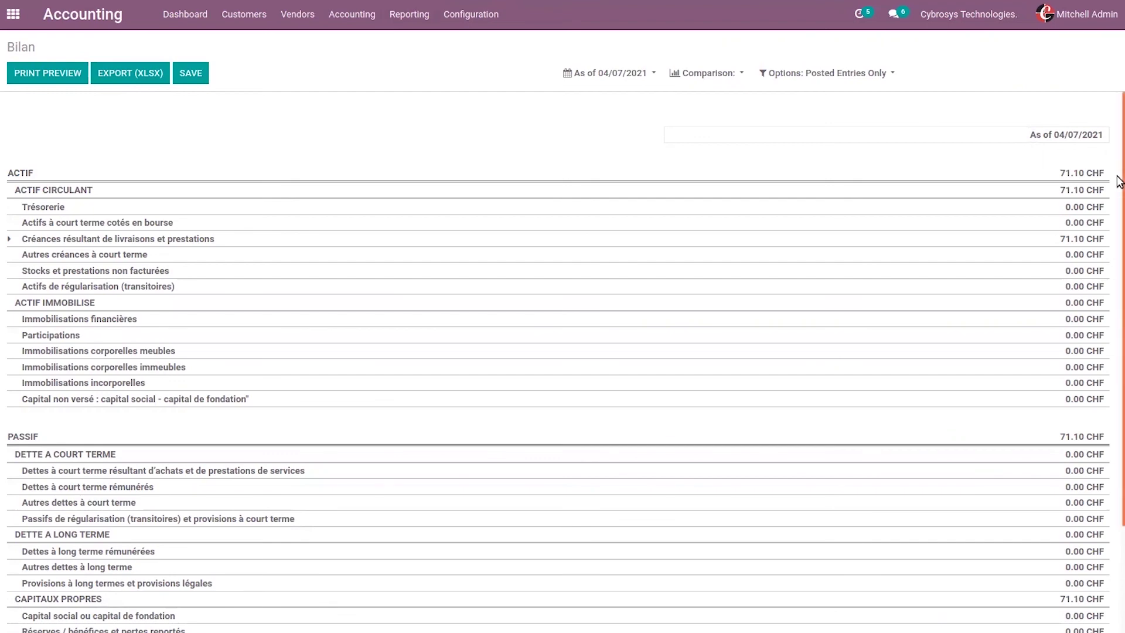
pyautogui.moveTo(1119, 177); pyautogui.dragTo(1119, 232)
pyautogui.scroll(-2, 1119, 232)
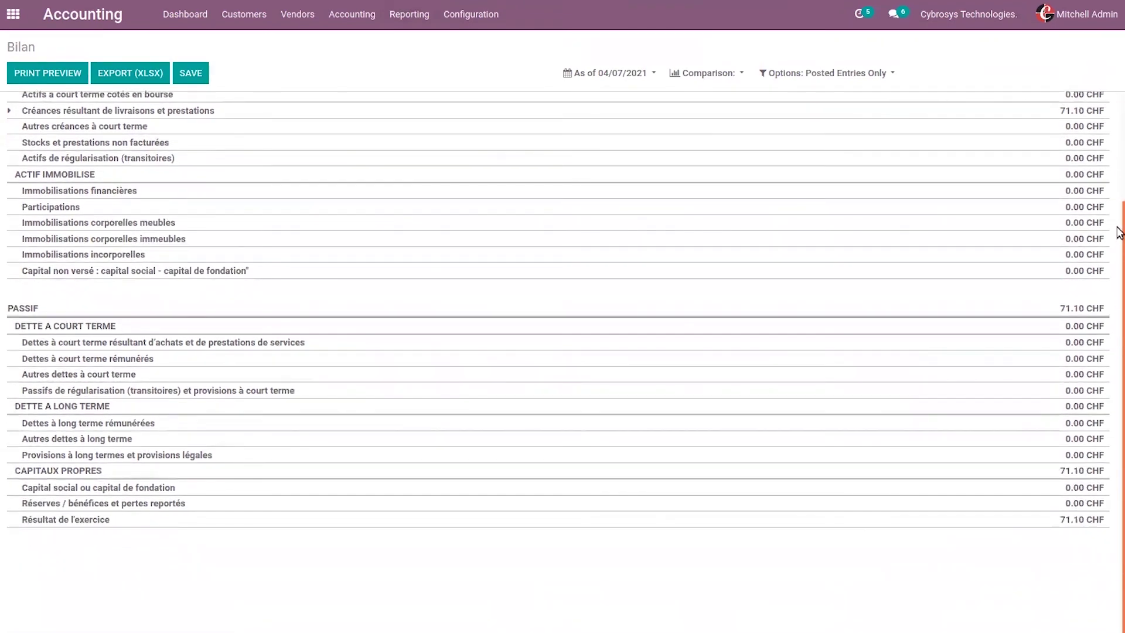
pyautogui.scroll(3, 1109, 154)
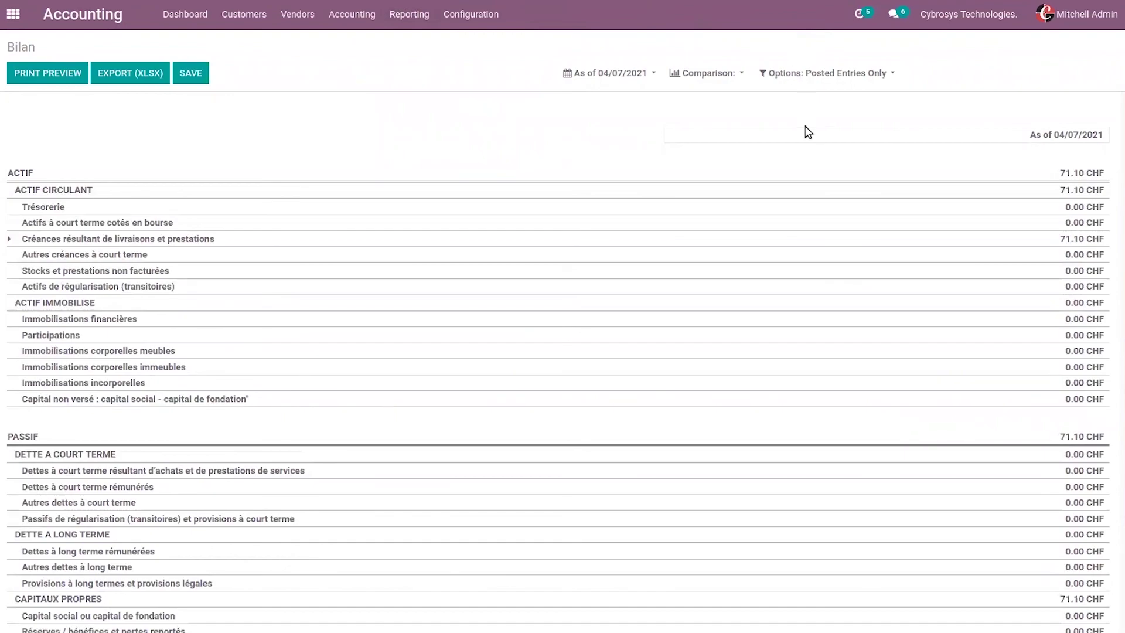
# Step: Compare the Bilan with the previous period, leaving the report date unchanged
pyautogui.click(727, 73)
pyautogui.click(729, 124)
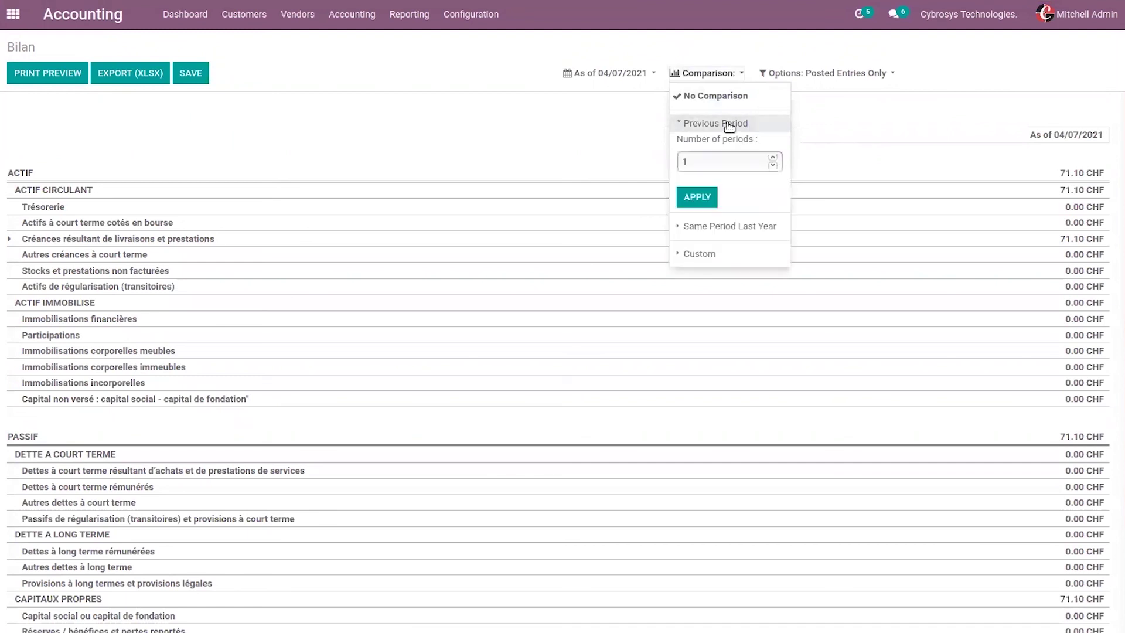
pyautogui.click(707, 196)
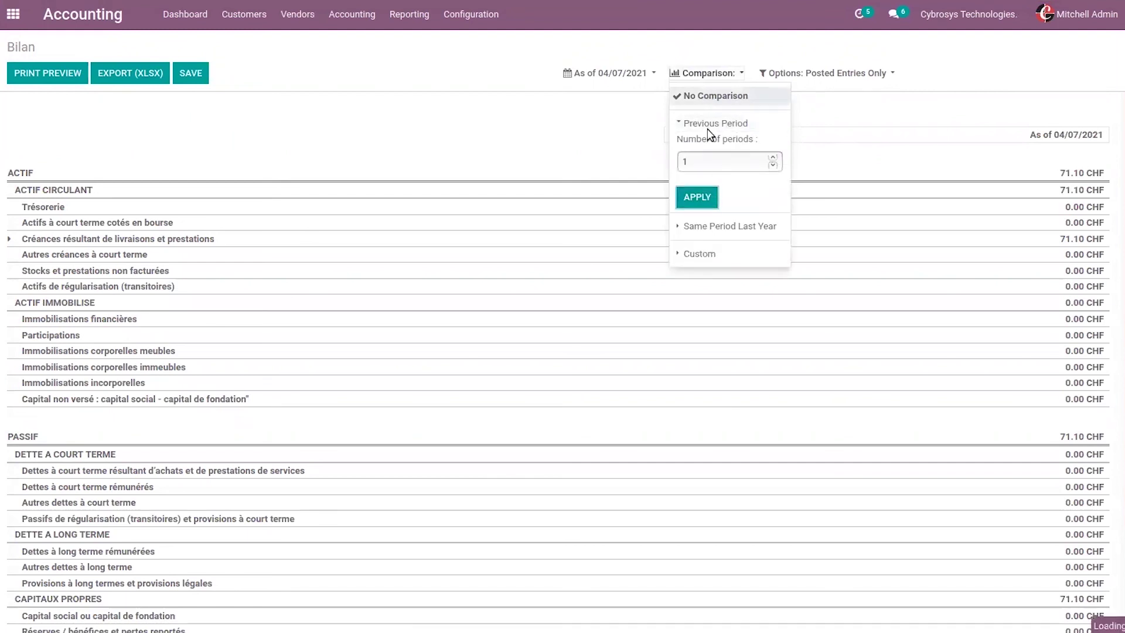
pyautogui.click(724, 74)
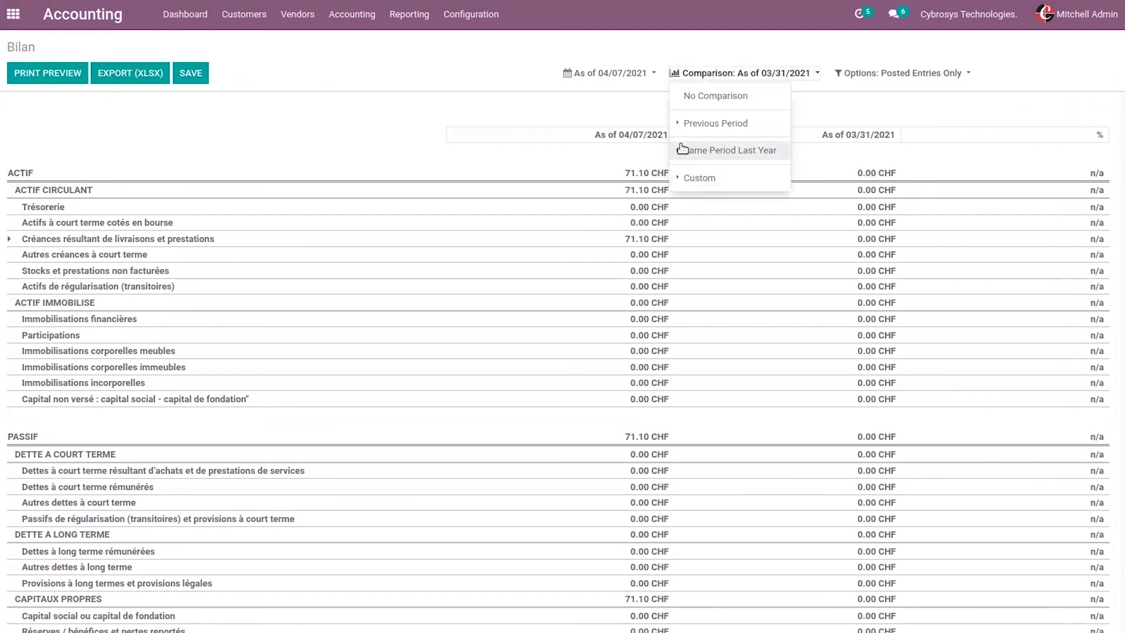
pyautogui.click(614, 71)
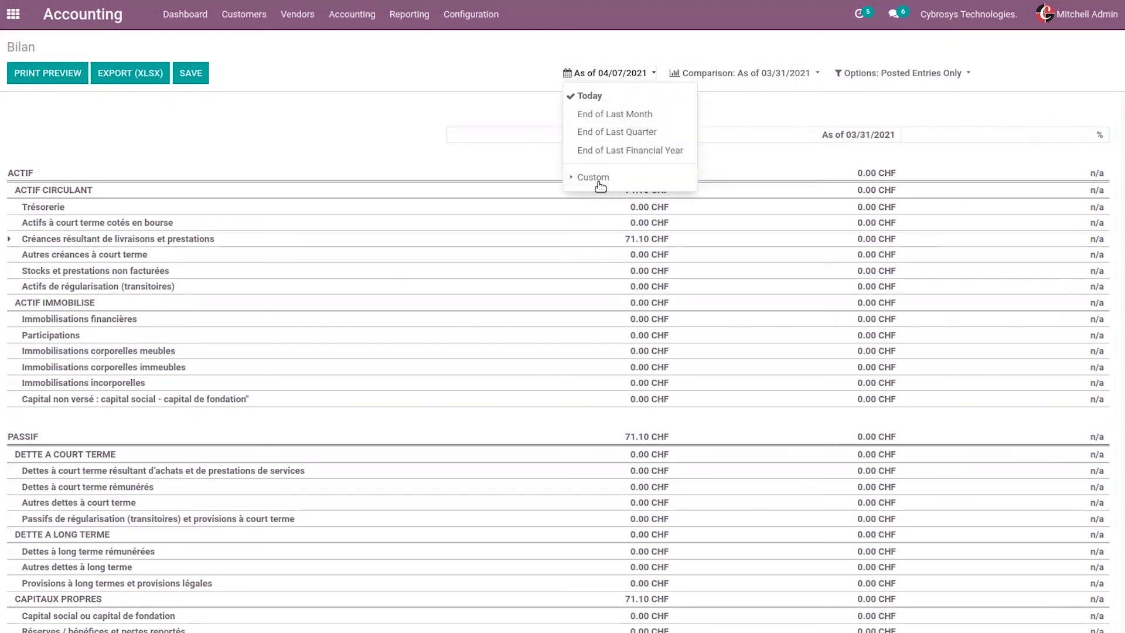
pyautogui.click(671, 89)
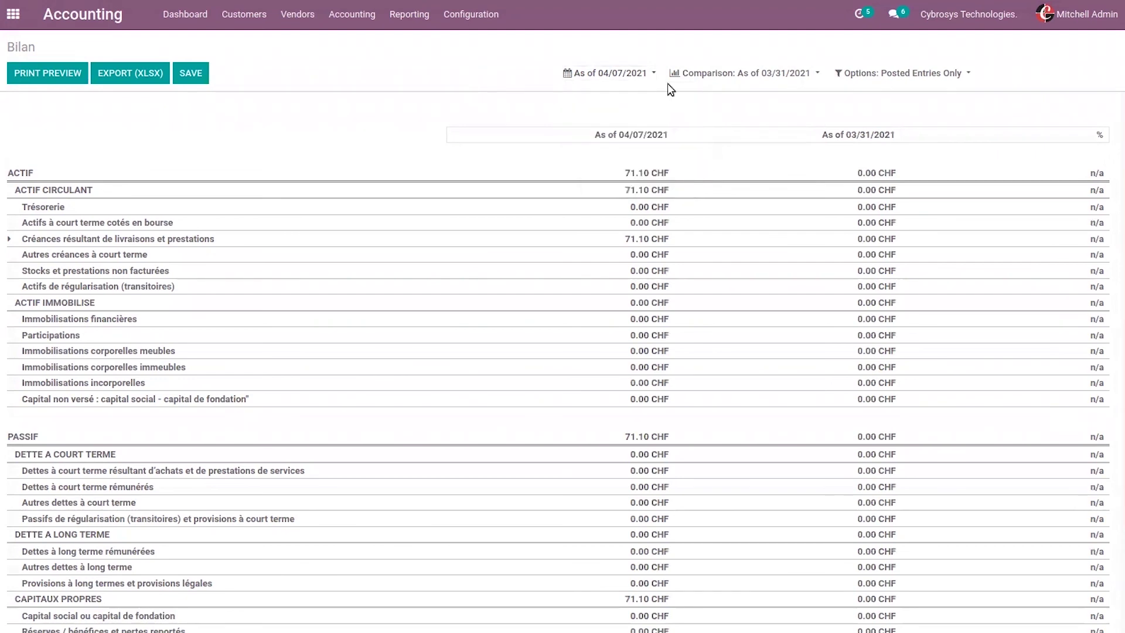
# Step: Include unposted draft entries in the Bilan, then open the Compte de résultat report
pyautogui.click(891, 75)
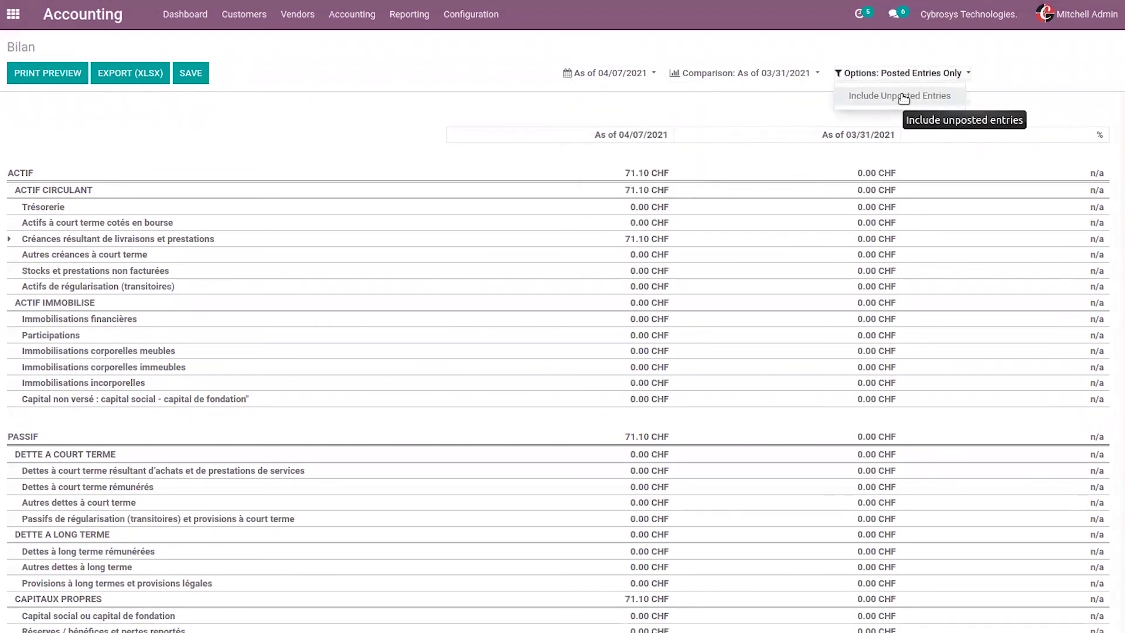
pyautogui.click(903, 98)
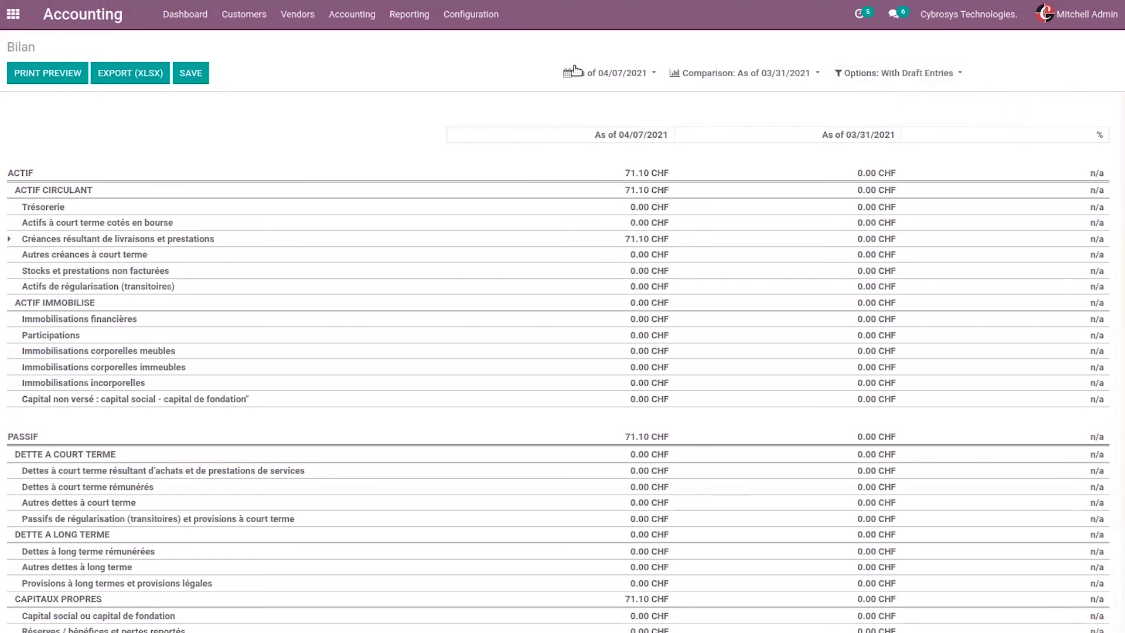
pyautogui.click(410, 13)
pyautogui.click(420, 79)
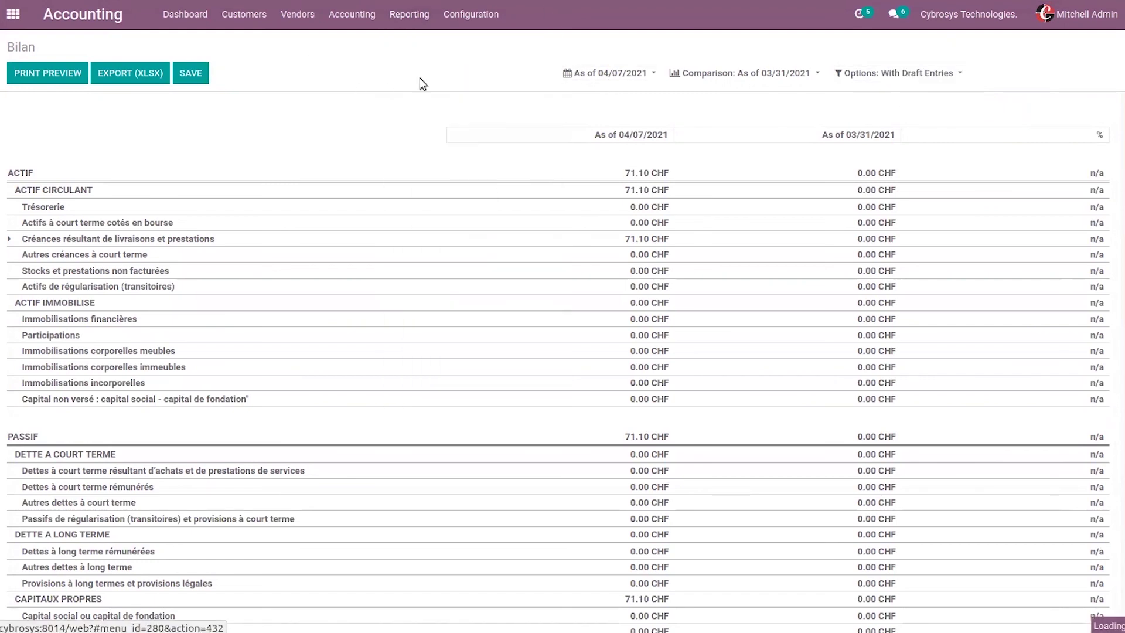
# Step: Keep the 2021 period and include unposted draft entries in the Compte de résultat
pyautogui.click(580, 76)
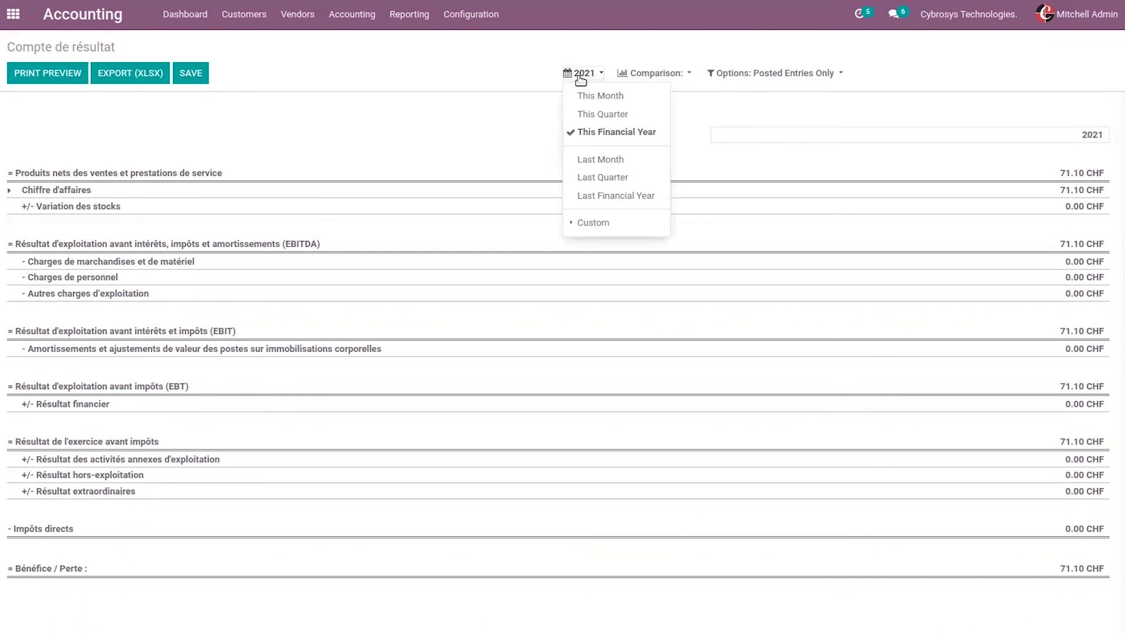
pyautogui.click(650, 49)
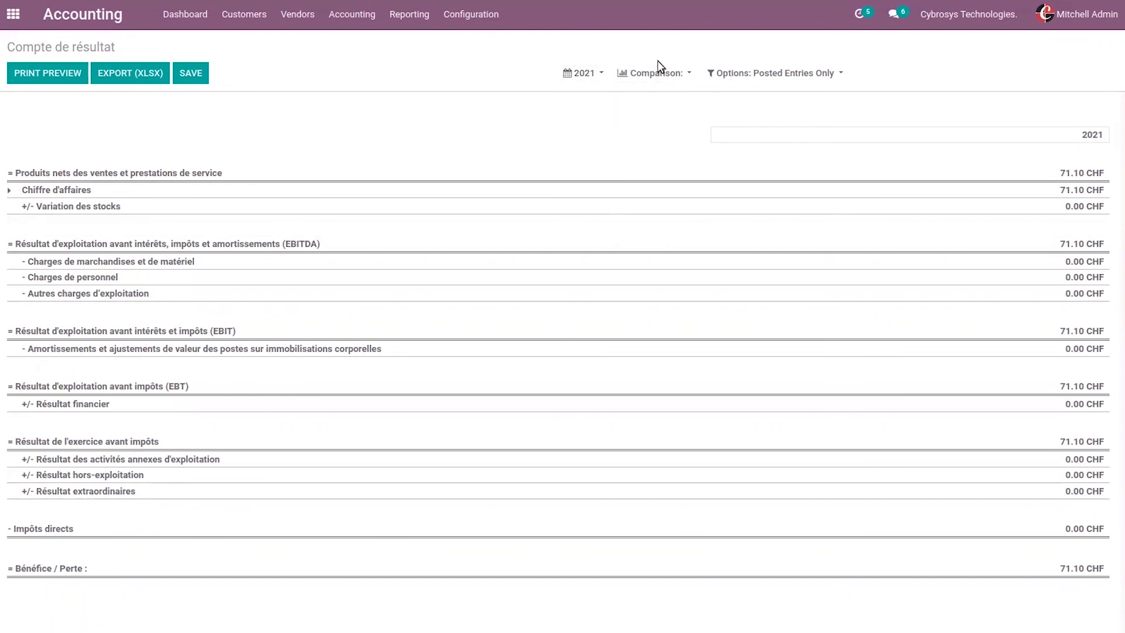
pyautogui.click(659, 71)
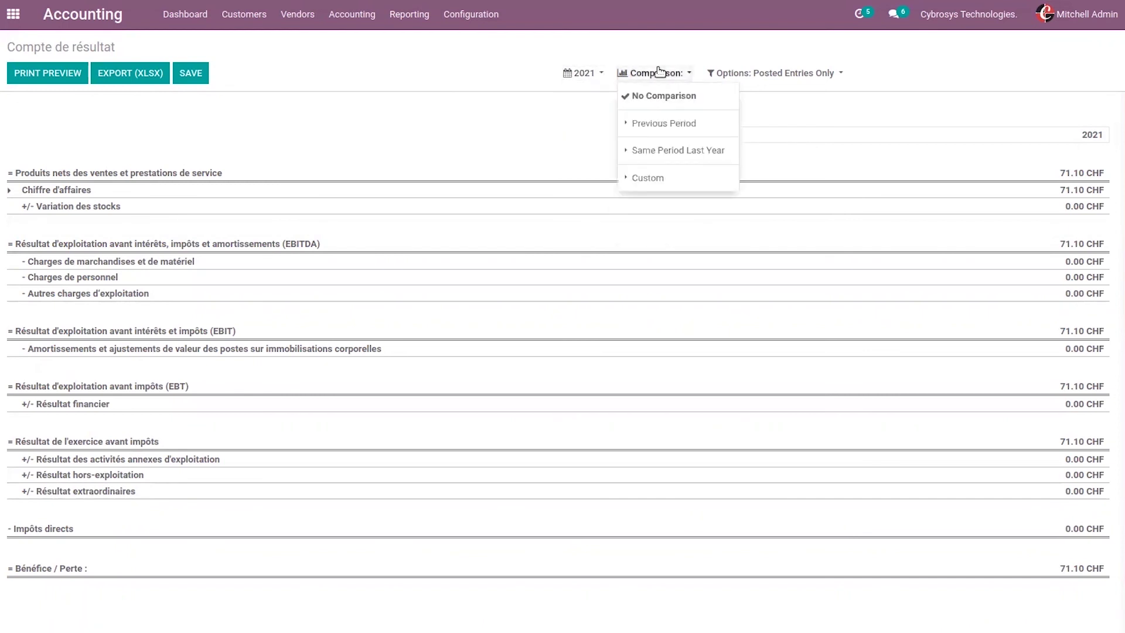
pyautogui.click(765, 75)
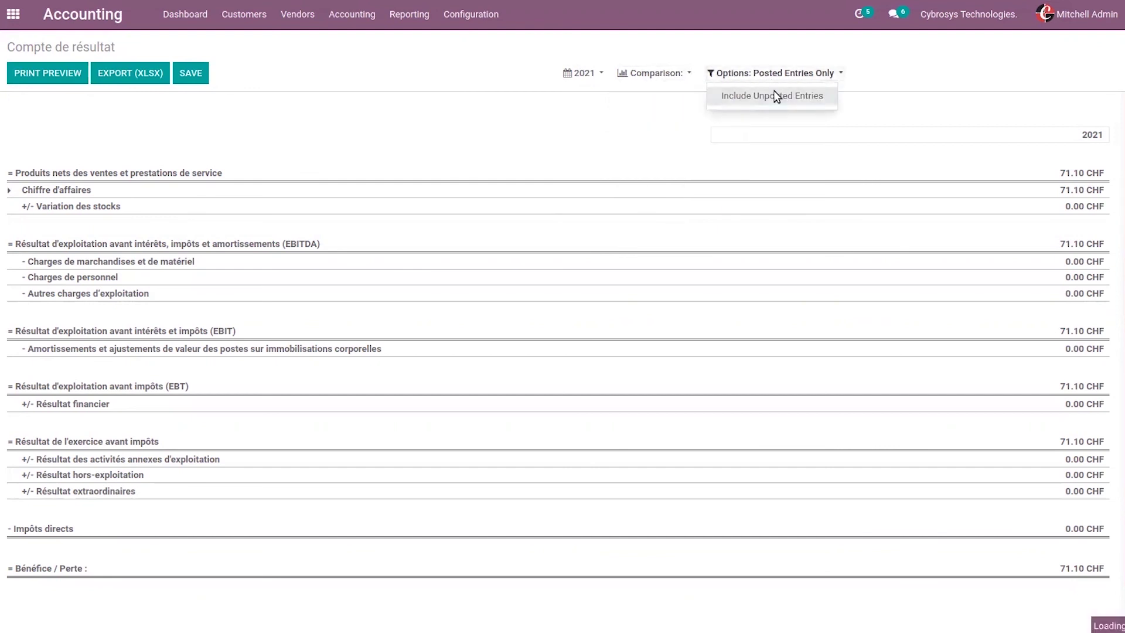
pyautogui.click(772, 94)
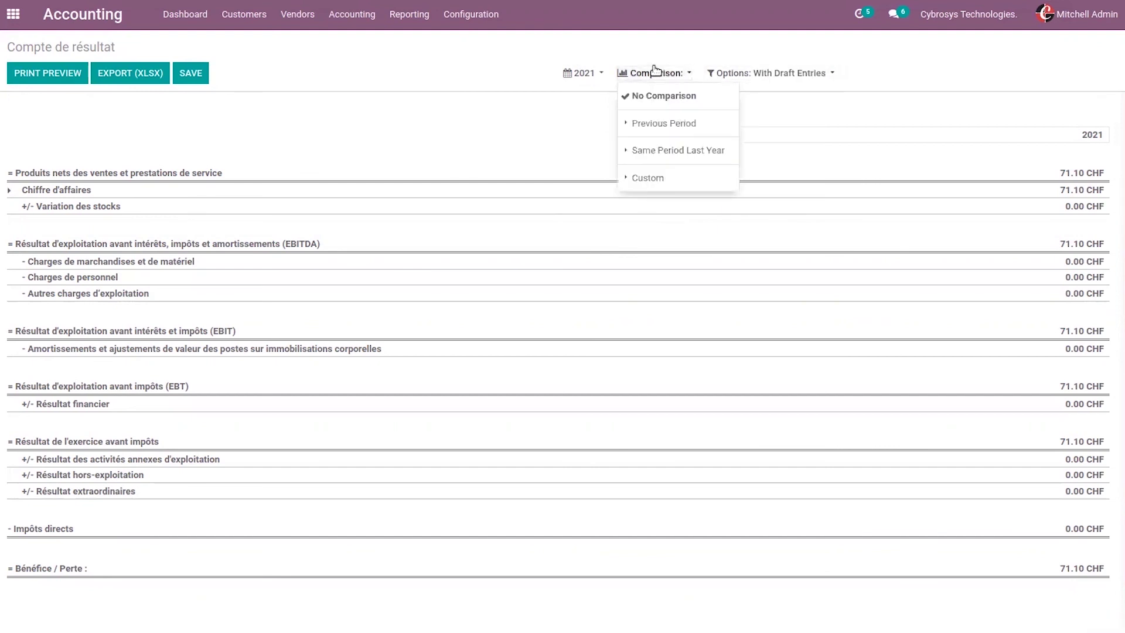
# Step: Add previous-period comparison columns for 2020 and 2019
pyautogui.click(683, 124)
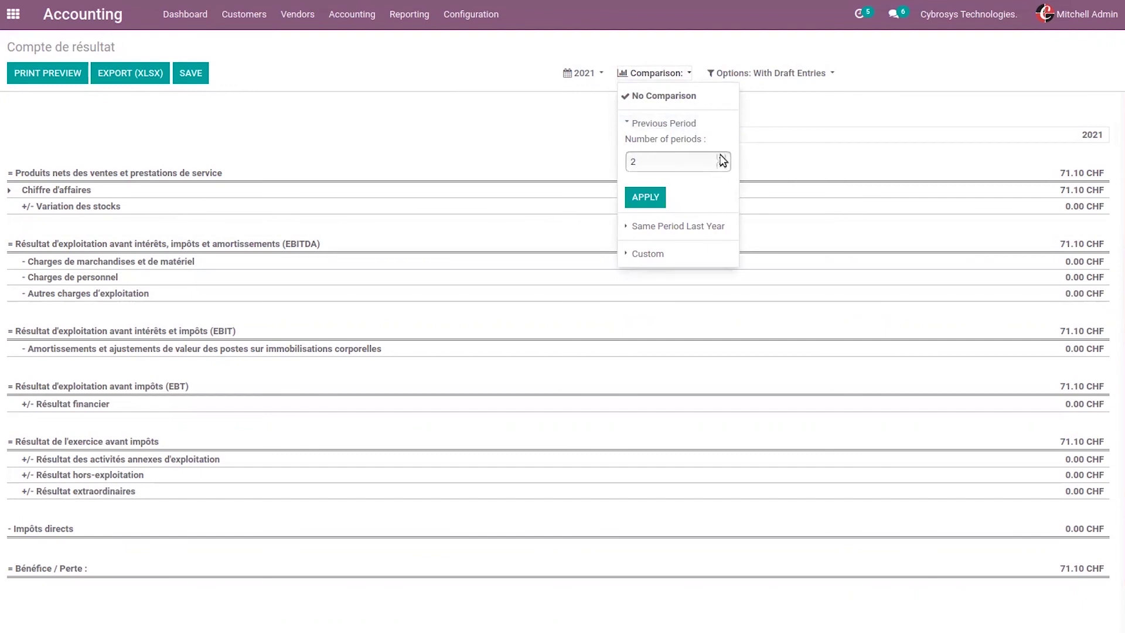
pyautogui.click(645, 202)
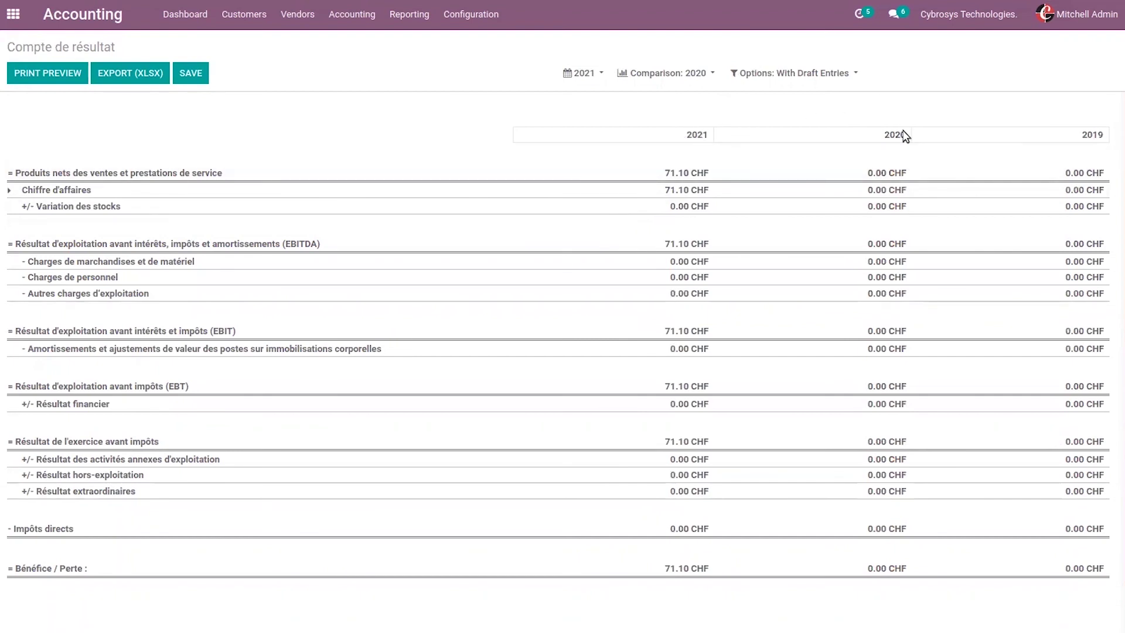
pyautogui.click(397, 17)
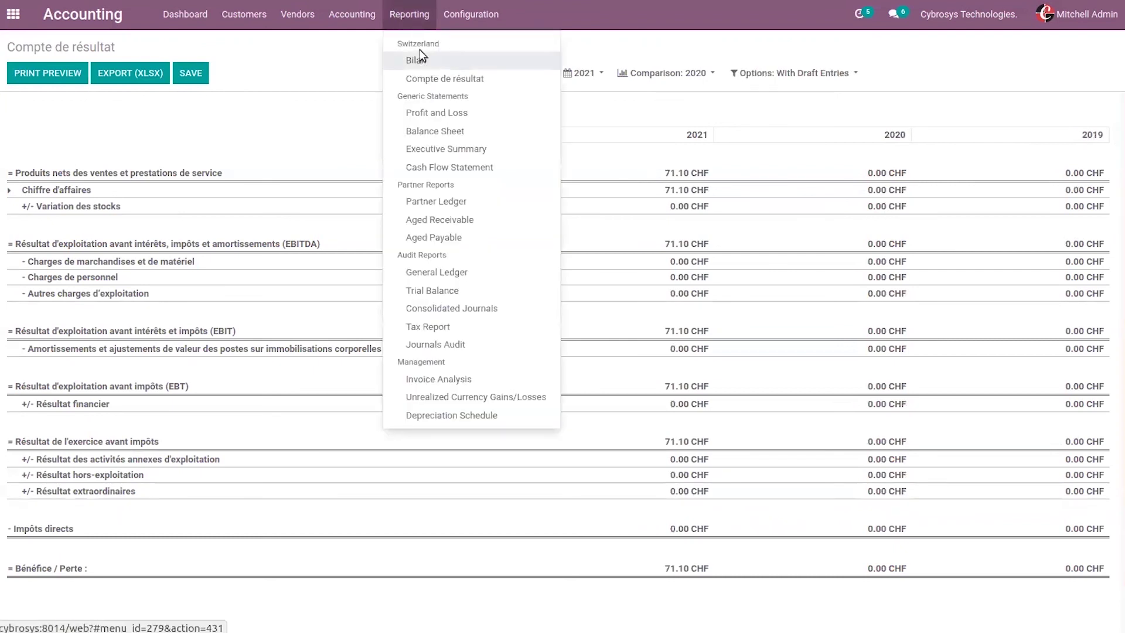
pyautogui.click(327, 57)
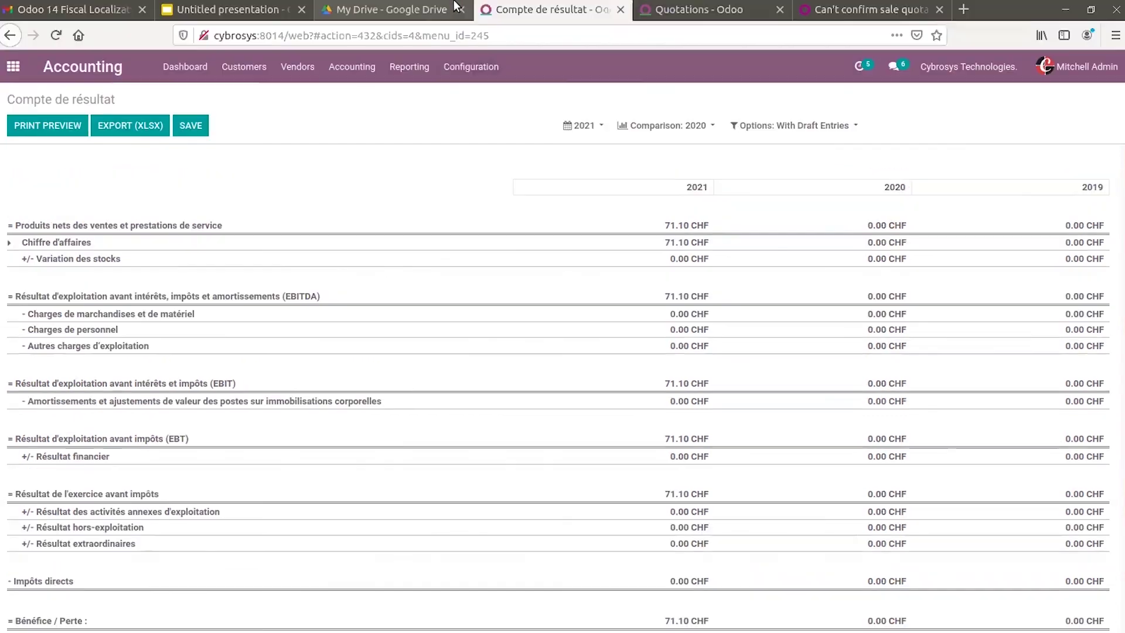